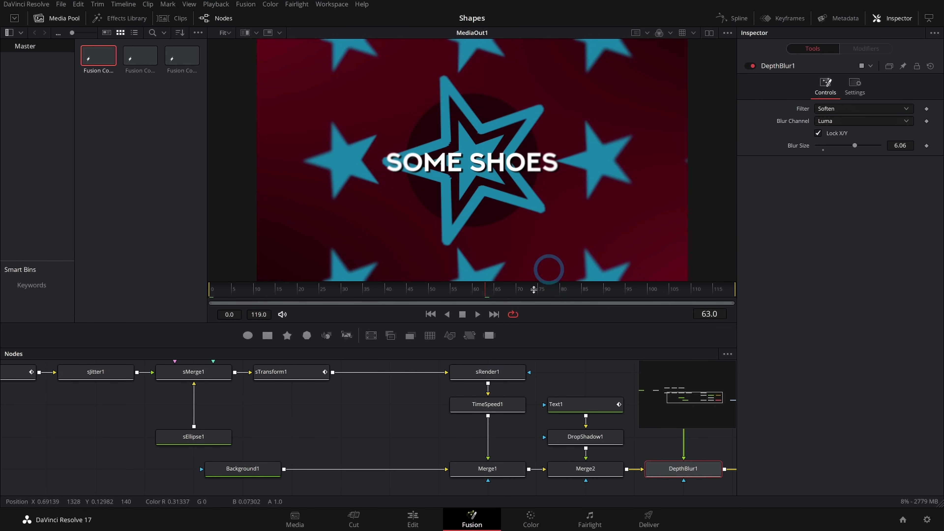
- Add a Background node to the empty composition and connect it to MediaOut1
{"action": "scroll", "coordinate": [438, 393], "scroll_direction": "down", "scroll_amount": 1}
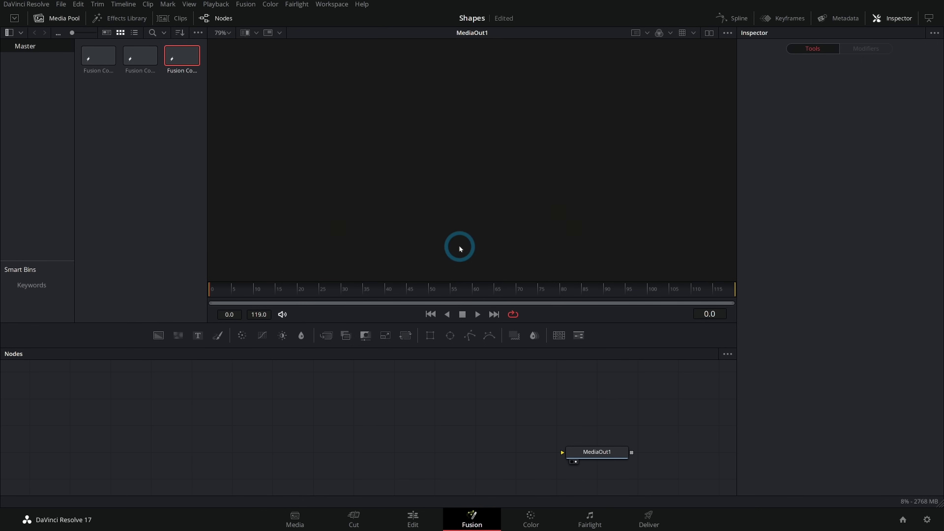
{"action": "left_click_drag", "start_coordinate": [158, 335], "coordinate": [626, 428]}
{"action": "left_click_drag", "start_coordinate": [577, 394], "coordinate": [526, 395]}
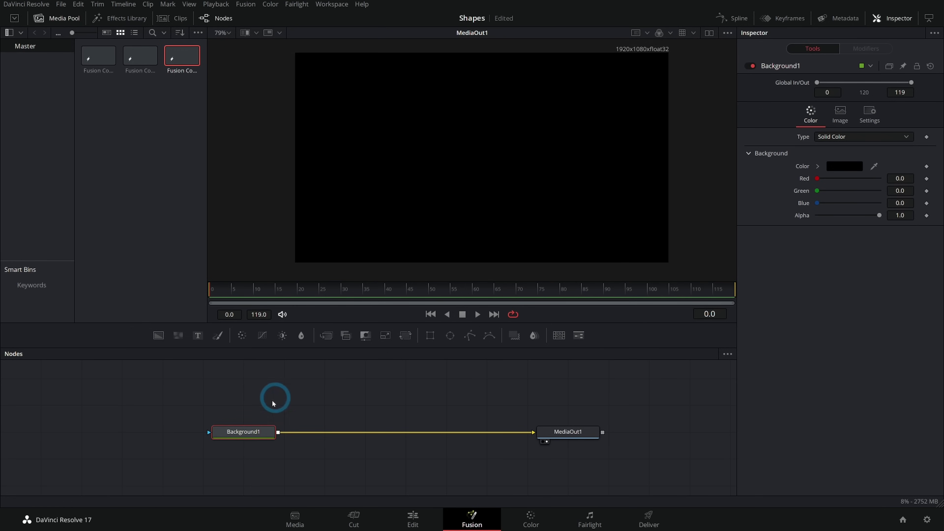
{"action": "mouse_move", "coordinate": [253, 437]}
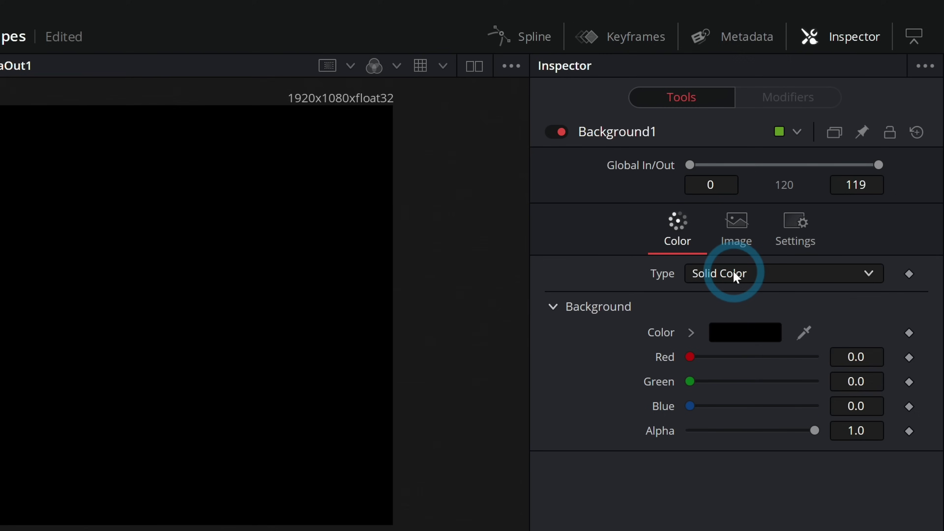
- Change the background to a Four Corner gradient with bright teal top-left and bottom-right corners and dark teal in the other two
{"action": "left_click", "coordinate": [840, 138]}
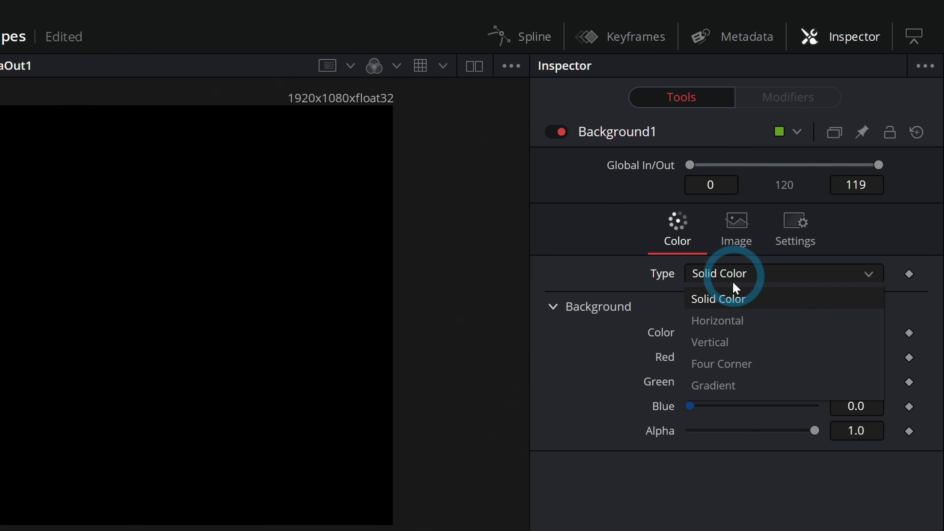
{"action": "left_click", "coordinate": [731, 362]}
{"action": "left_click", "coordinate": [754, 332]}
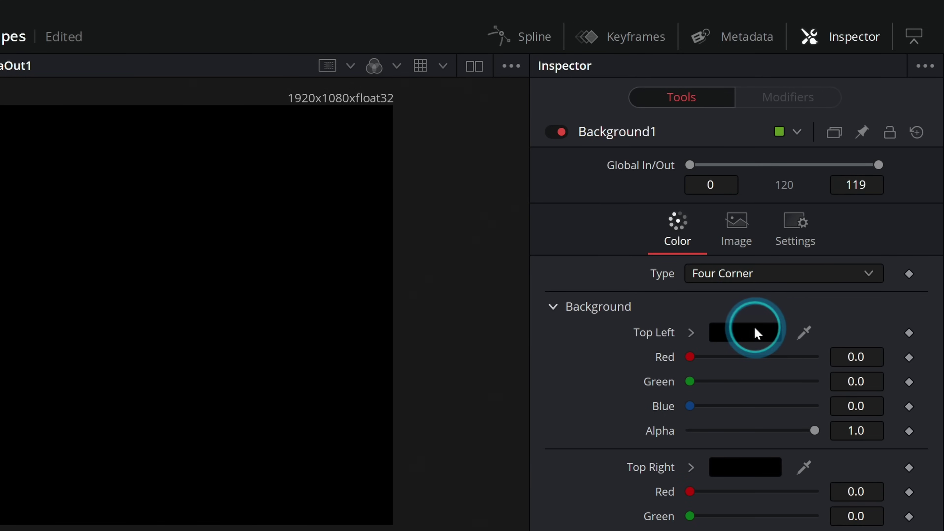
{"action": "left_click", "coordinate": [89, 370]}
{"action": "left_click", "coordinate": [226, 405]}
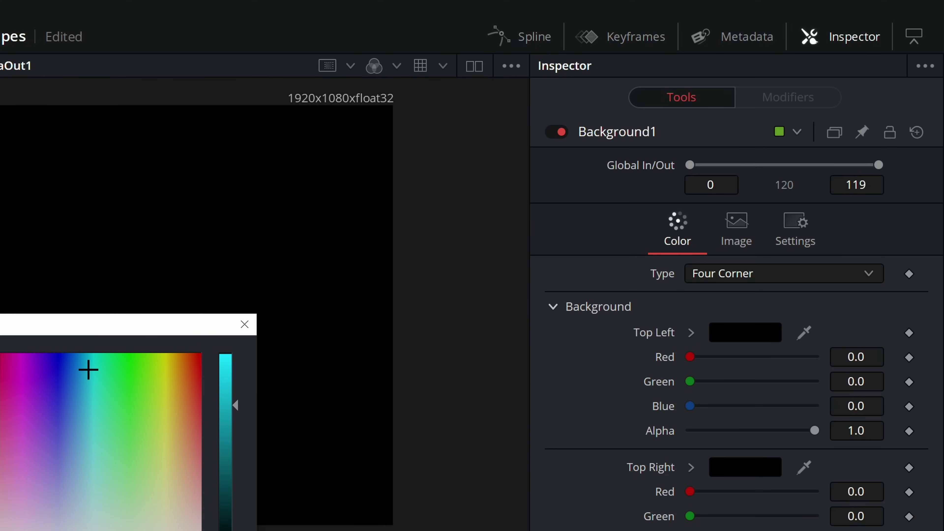
{"action": "key", "text": "Return"}
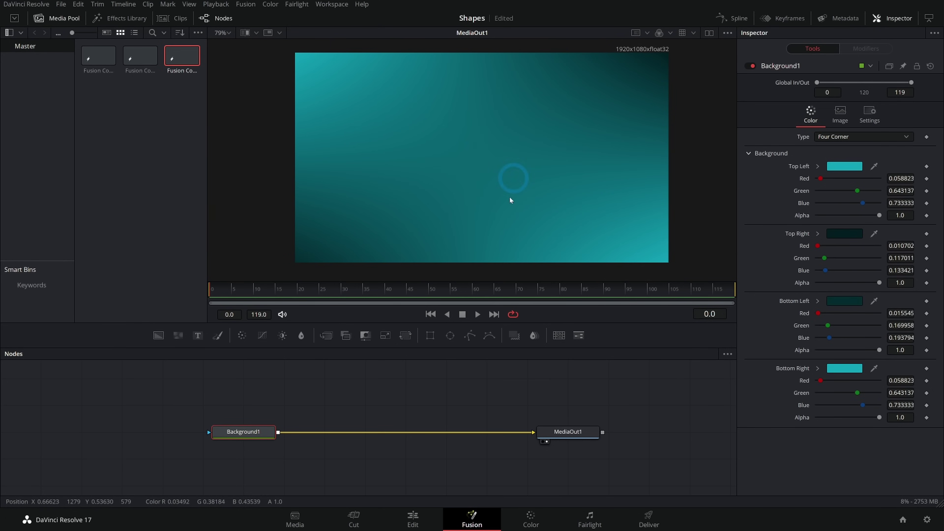
{"action": "left_click", "coordinate": [462, 315]}
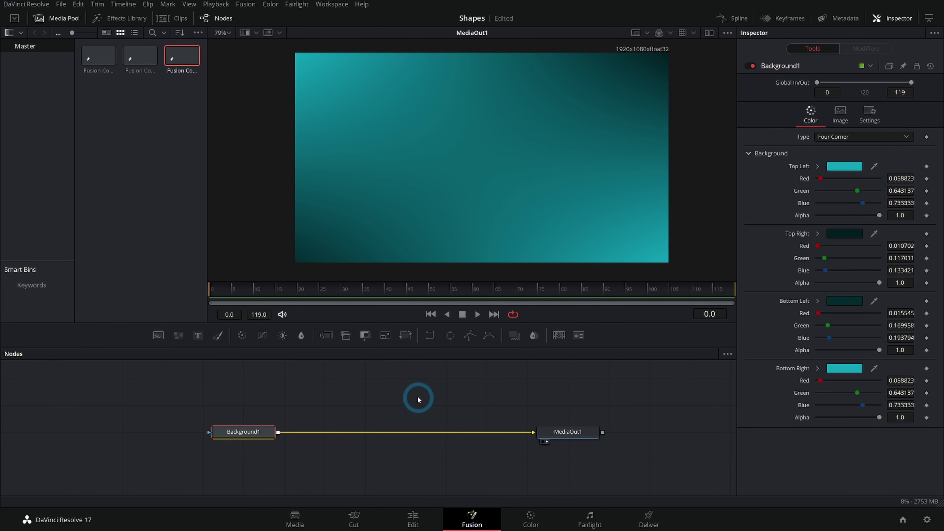
{"action": "left_click", "coordinate": [432, 387]}
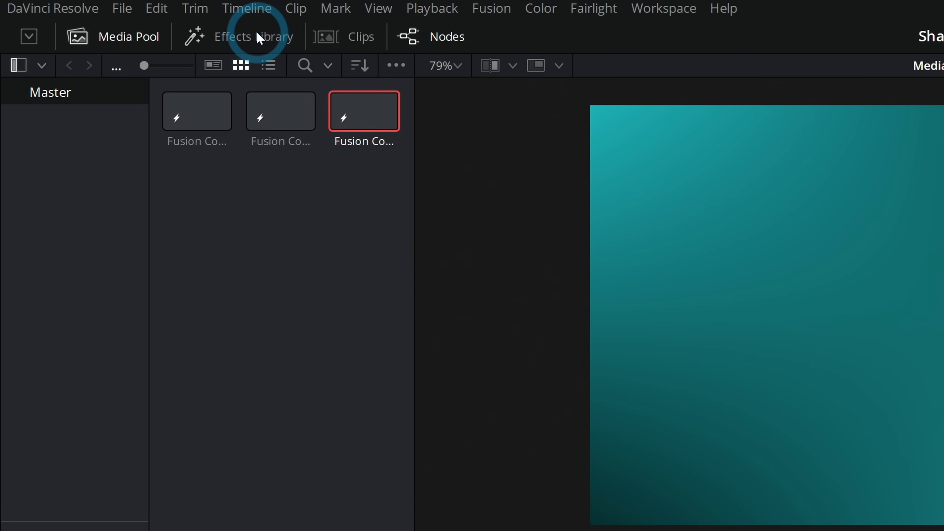
- Show the Shape category of tools in the Effects Library
{"action": "left_click", "coordinate": [128, 18]}
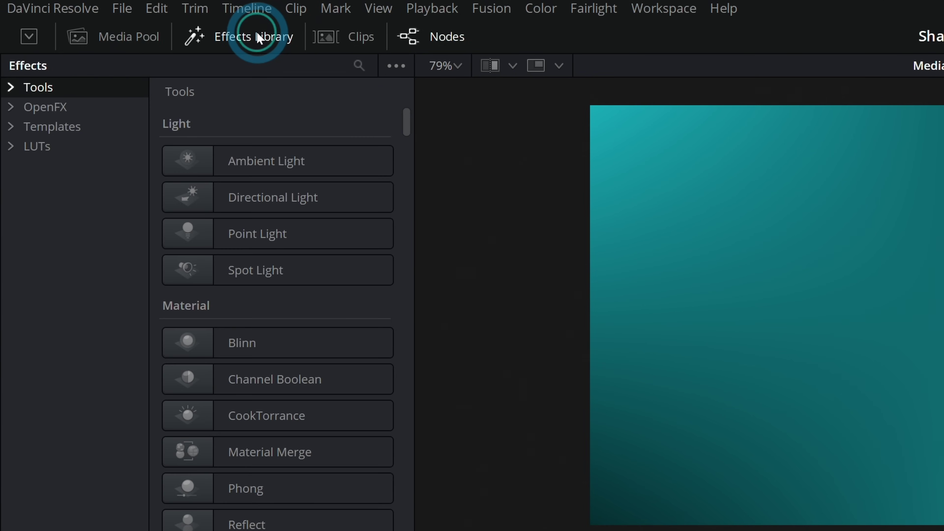
{"action": "left_click", "coordinate": [8, 93]}
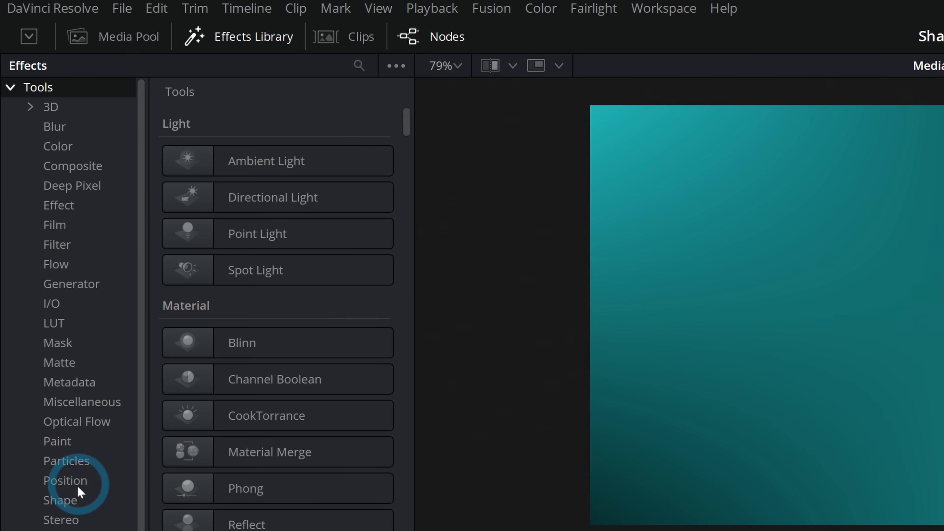
{"action": "left_click", "coordinate": [77, 498]}
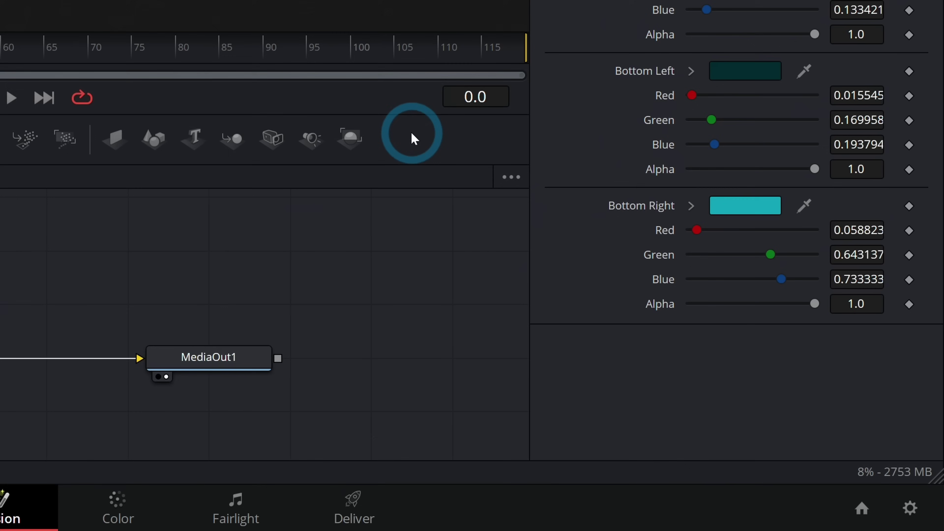
- Switch the node toolbar to the Shapes tool set
{"action": "right_click", "coordinate": [678, 334]}
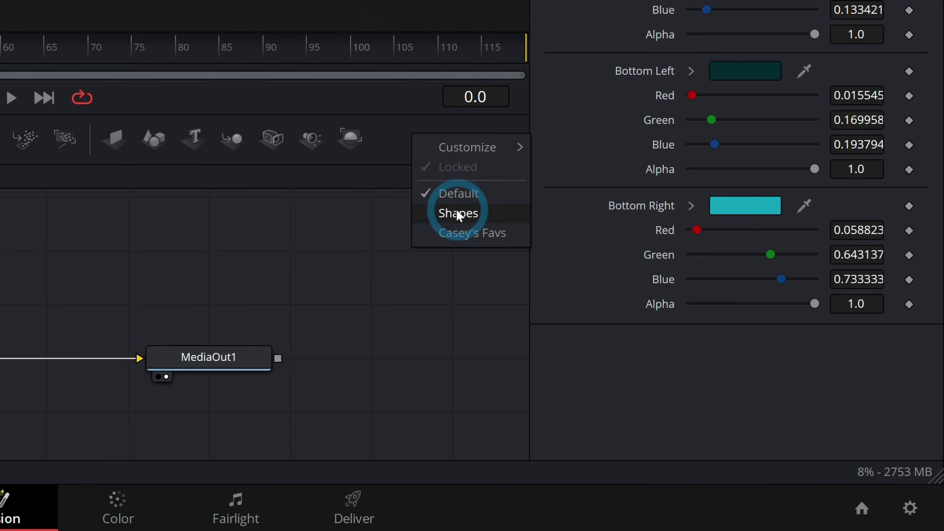
{"action": "left_click", "coordinate": [698, 372]}
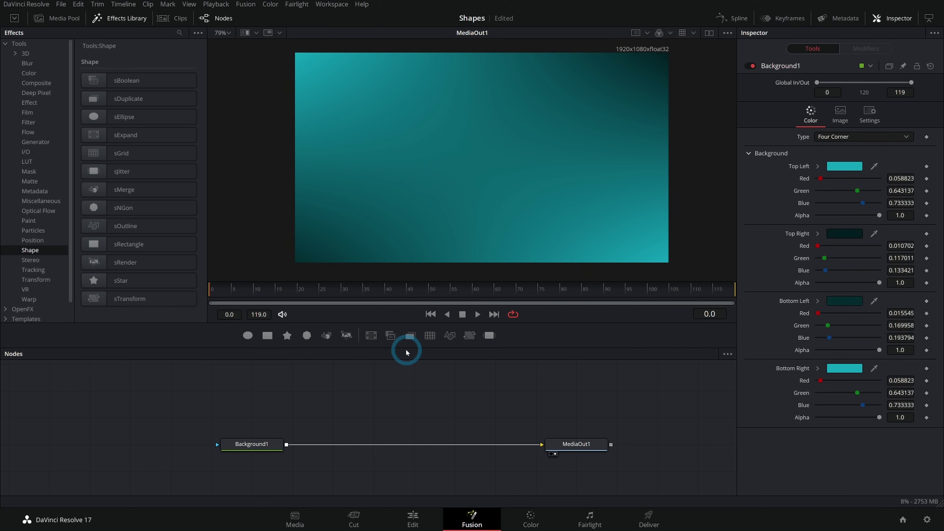
{"action": "key", "text": "shift+space"}
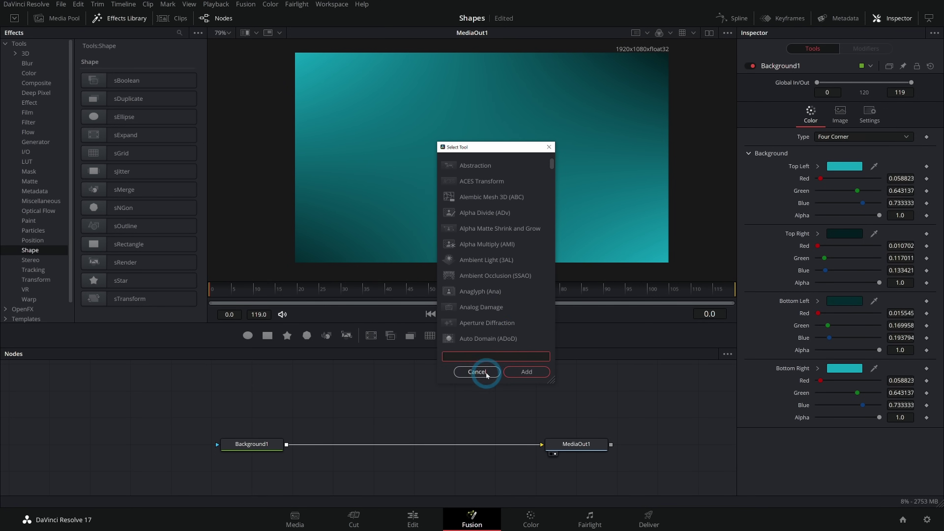
{"action": "left_click", "coordinate": [477, 372]}
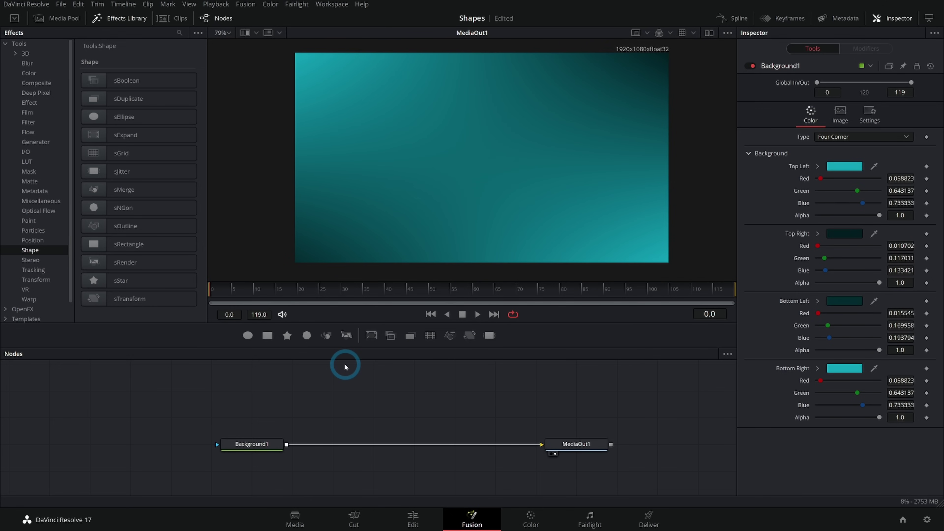
- Extend the node editor beneath the Inspector and add an sStar node above the background connection
{"action": "left_click", "coordinate": [929, 18]}
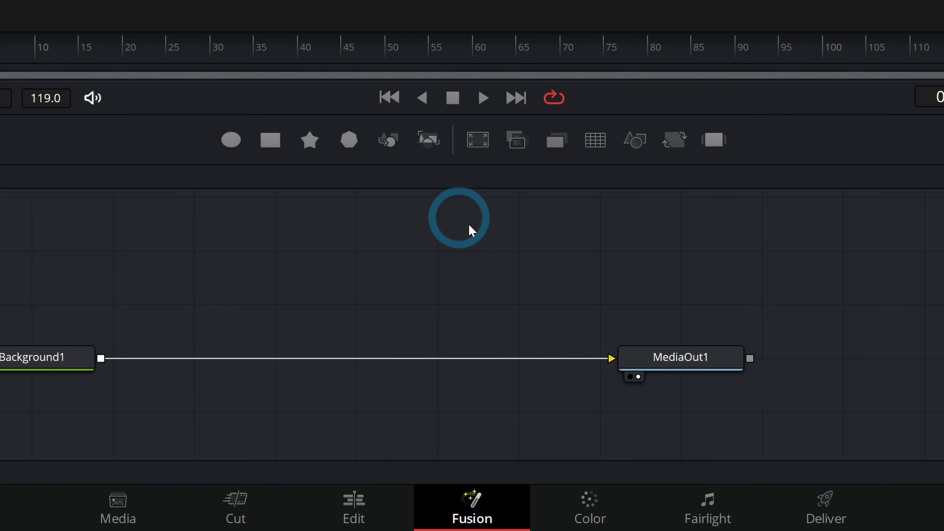
{"action": "left_click_drag", "start_coordinate": [410, 385], "coordinate": [459, 387]}
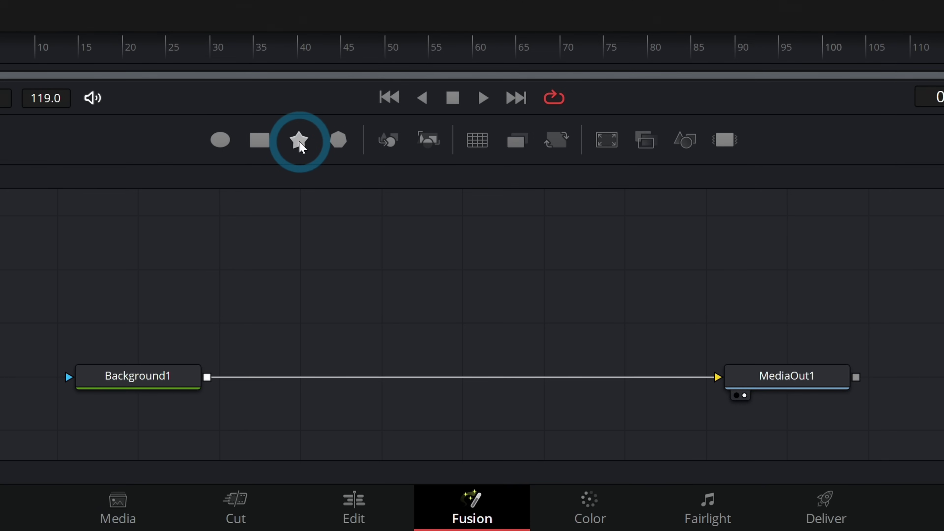
{"action": "left_click_drag", "start_coordinate": [300, 145], "coordinate": [335, 271]}
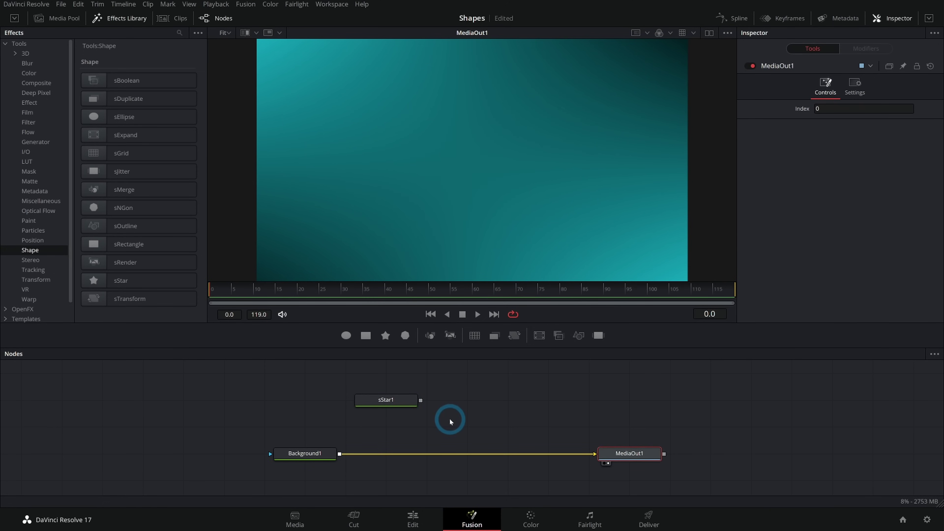
- Try to display the sStar1 node directly in the viewer, and return the viewer to MediaOut1
{"action": "left_click", "coordinate": [406, 403]}
{"action": "key", "text": "2"}
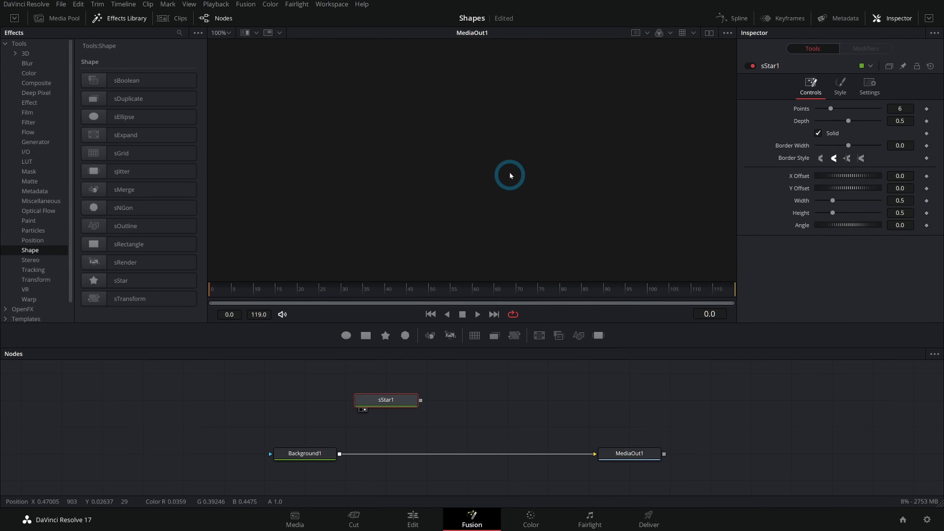
{"action": "left_click_drag", "start_coordinate": [629, 453], "coordinate": [529, 131]}
- Add an sRender node after sStar1 and display it in the viewer
{"action": "left_click", "coordinate": [399, 401]}
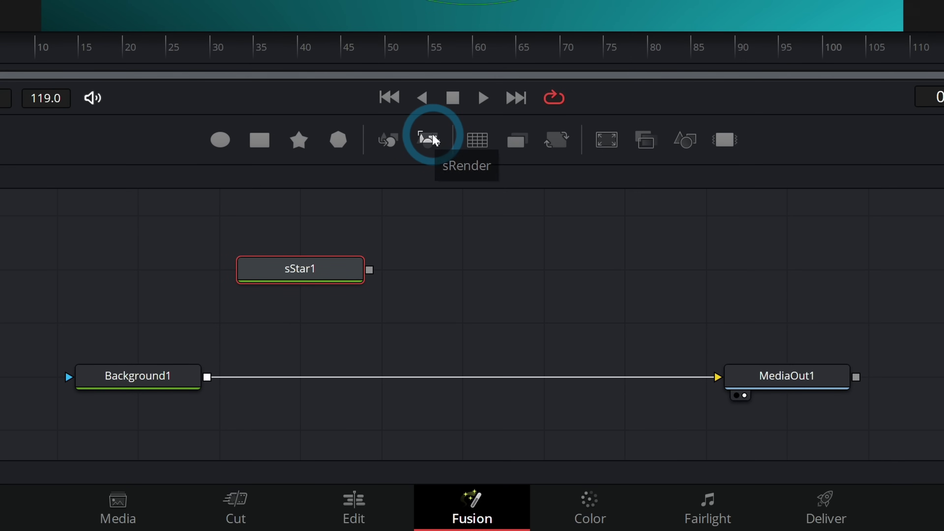
{"action": "left_click", "coordinate": [433, 142]}
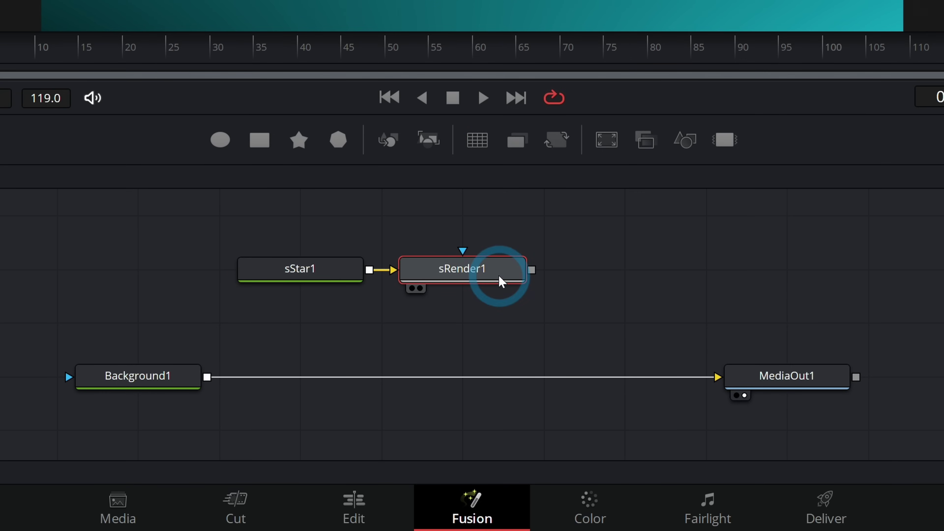
{"action": "key", "text": "2"}
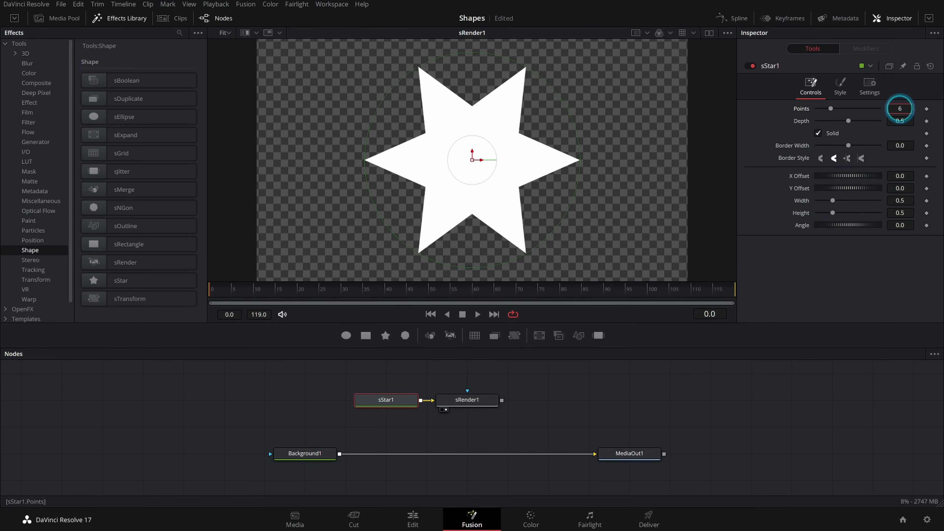
- Give the star 5 points and slightly reduce its depth
{"action": "key", "text": "BackSpace"}
{"action": "type", "text": "5"}
{"action": "left_click_drag", "start_coordinate": [849, 122], "coordinate": [845, 122]}
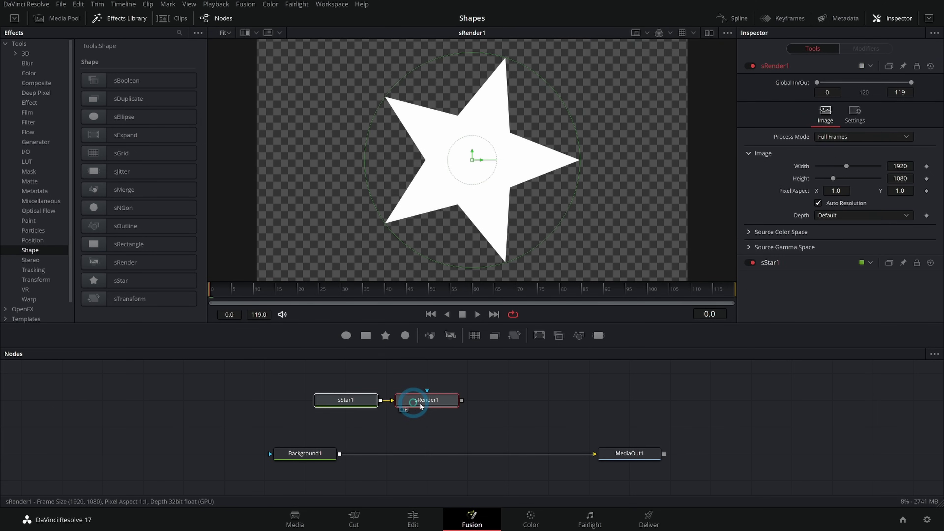
- Add an unconnected sRectangle node above the star's connection and move sRender1 away from sStar1 to make room
{"action": "left_click", "coordinate": [523, 395]}
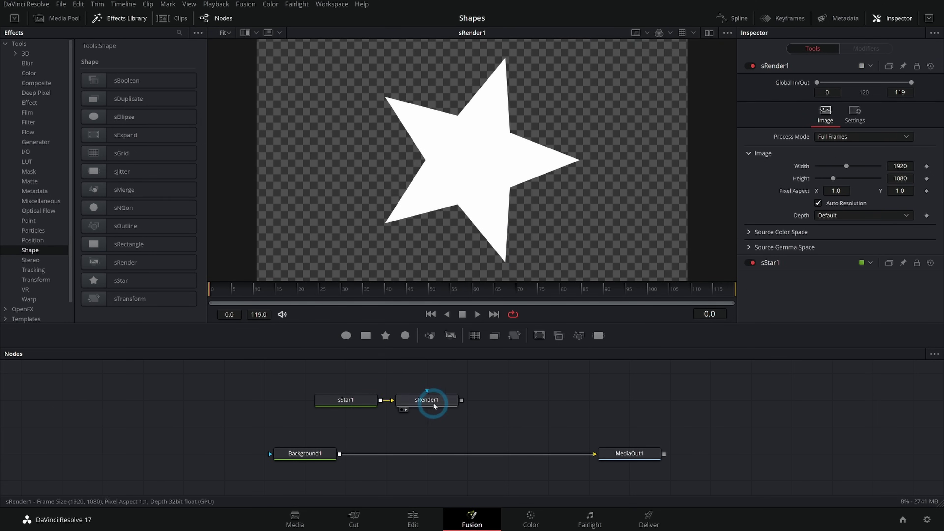
{"action": "left_click_drag", "start_coordinate": [437, 407], "coordinate": [518, 407]}
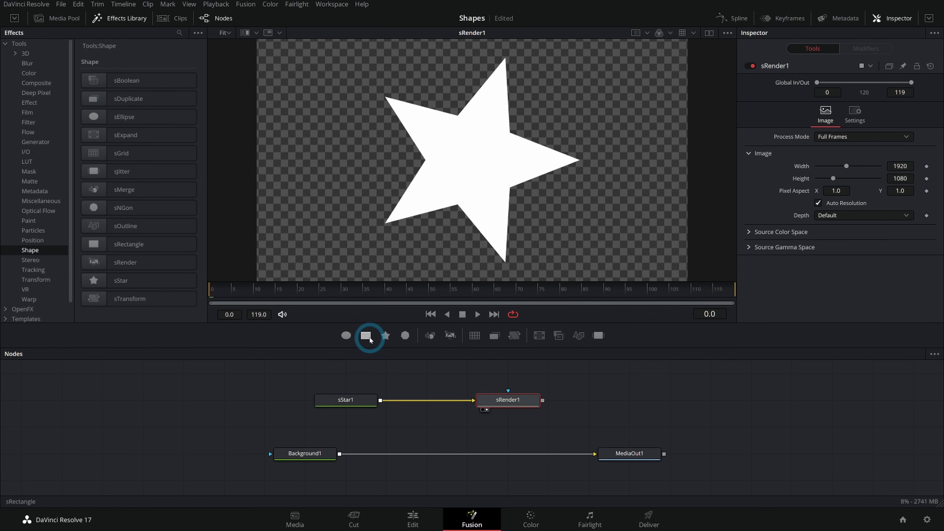
{"action": "left_click_drag", "start_coordinate": [368, 346], "coordinate": [416, 375]}
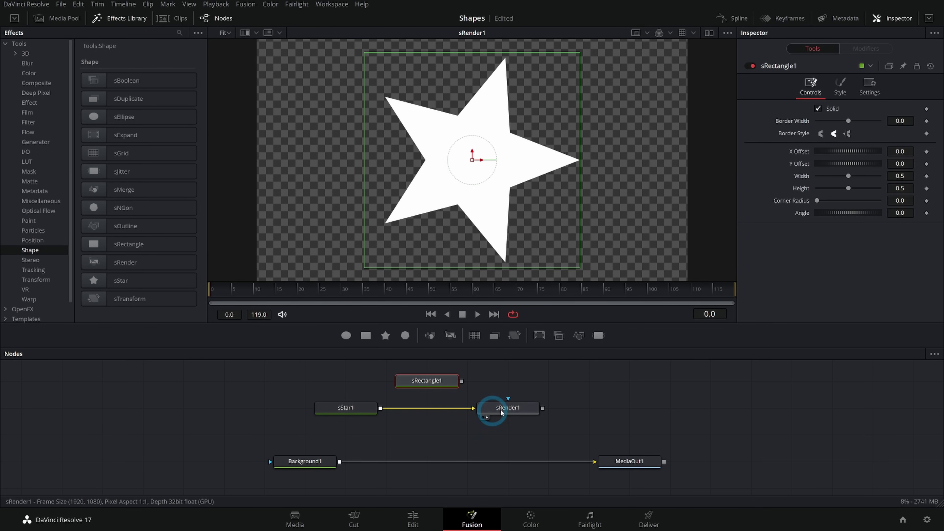
{"action": "left_click_drag", "start_coordinate": [494, 409], "coordinate": [535, 410]}
- Insert an sMerge node between sStar1 and sRender1 and connect sRectangle1 to it
{"action": "left_click", "coordinate": [347, 406]}
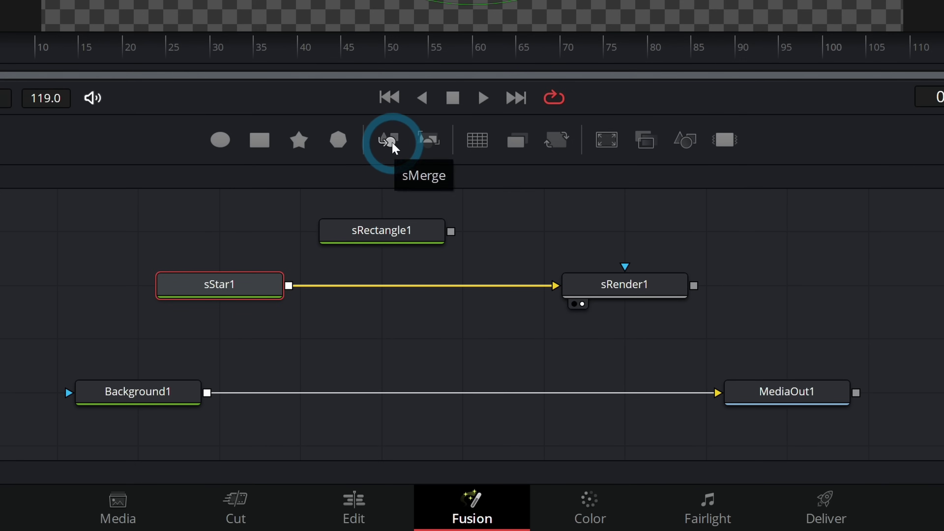
{"action": "left_click", "coordinate": [392, 143]}
{"action": "mouse_move", "coordinate": [423, 288]}
{"action": "left_mouse_down"}
{"action": "mouse_move", "coordinate": [422, 335]}
{"action": "mouse_move", "coordinate": [421, 286]}
{"action": "left_mouse_up"}
{"action": "left_click_drag", "start_coordinate": [454, 231], "coordinate": [426, 287]}
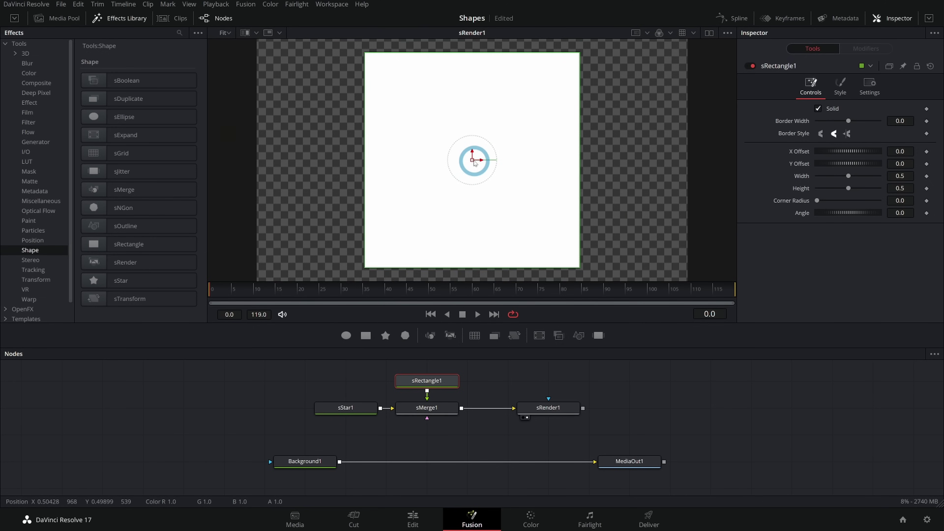
- Place the star in the left half of the frame and the rectangle beside it at about X offset 0.24, Y offset -0.007
{"action": "left_click_drag", "start_coordinate": [475, 162], "coordinate": [609, 158]}
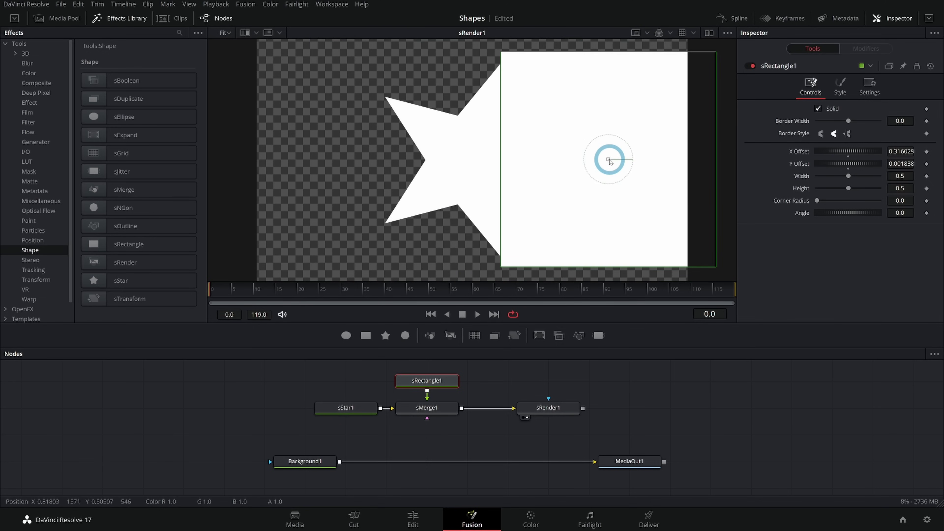
{"action": "left_click", "coordinate": [353, 406]}
{"action": "left_click", "coordinate": [539, 167]}
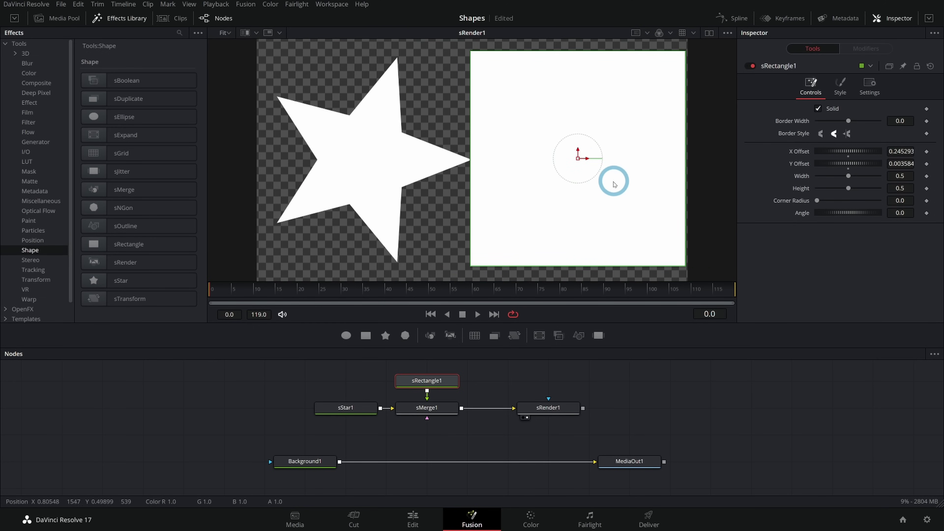
{"action": "key", "text": "ctrl+z"}
{"action": "mouse_move", "coordinate": [580, 167]}
{"action": "left_mouse_down"}
{"action": "mouse_move", "coordinate": [599, 148]}
{"action": "mouse_move", "coordinate": [569, 152]}
{"action": "mouse_move", "coordinate": [576, 163]}
{"action": "left_mouse_up"}
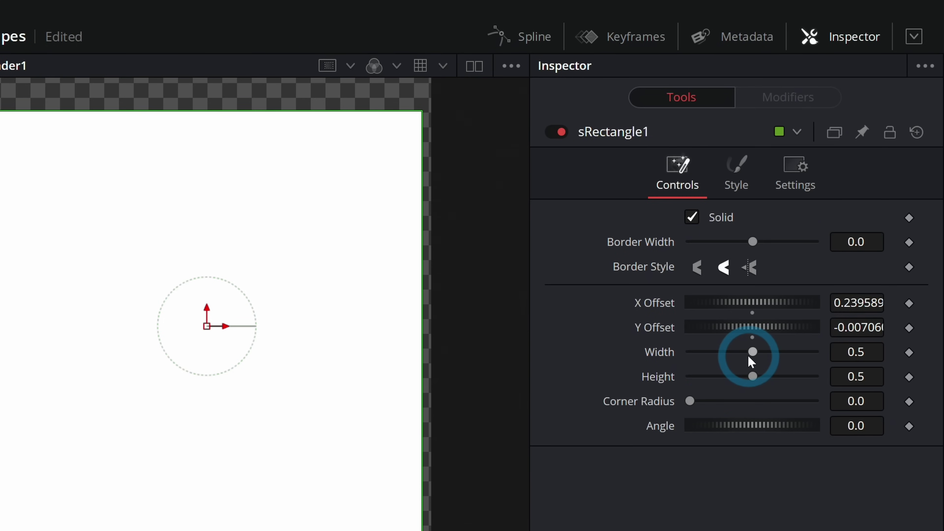
- Save the project and set the rectangle's width and height to 0.488
{"action": "left_click_drag", "start_coordinate": [847, 177], "coordinate": [842, 177]}
{"action": "key", "text": "ctrl+z"}
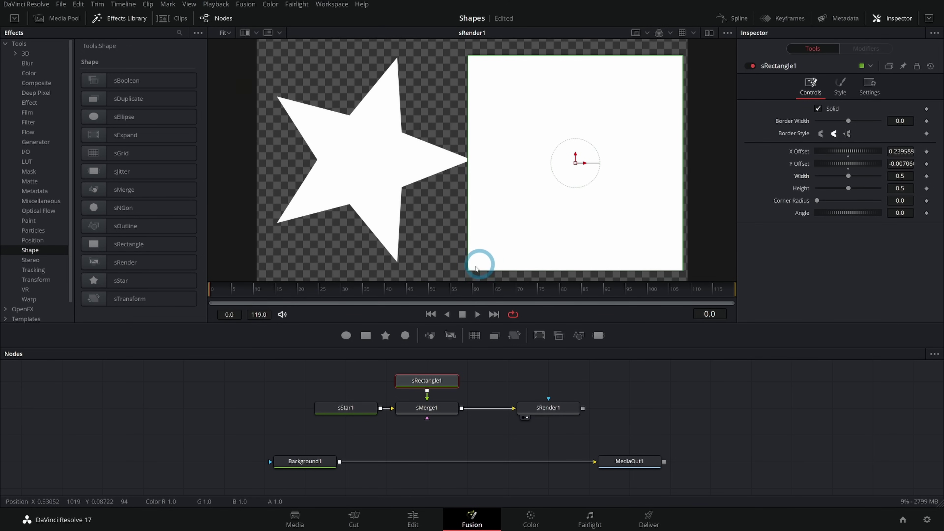
{"action": "key", "text": "ctrl+s"}
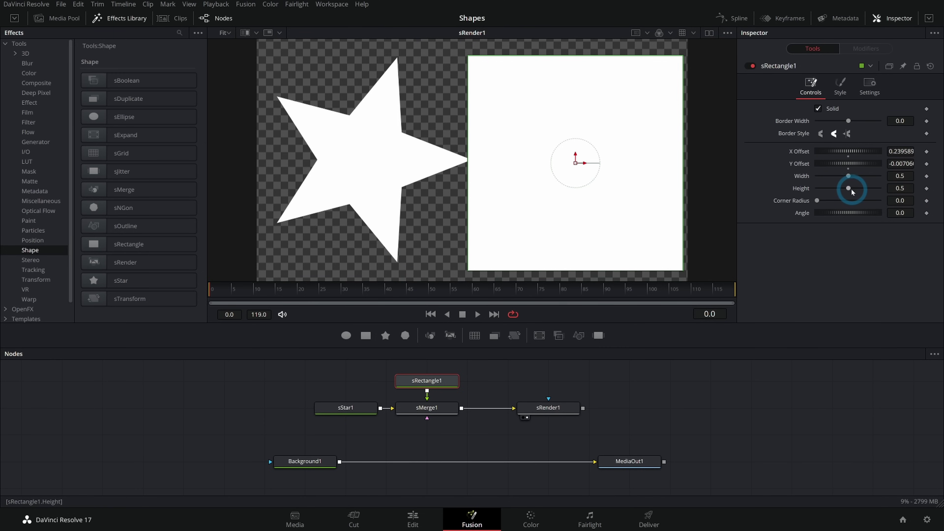
{"action": "mouse_move", "coordinate": [851, 181]}
{"action": "left_mouse_down"}
{"action": "mouse_move", "coordinate": [841, 186]}
{"action": "mouse_move", "coordinate": [851, 190]}
{"action": "left_mouse_up"}
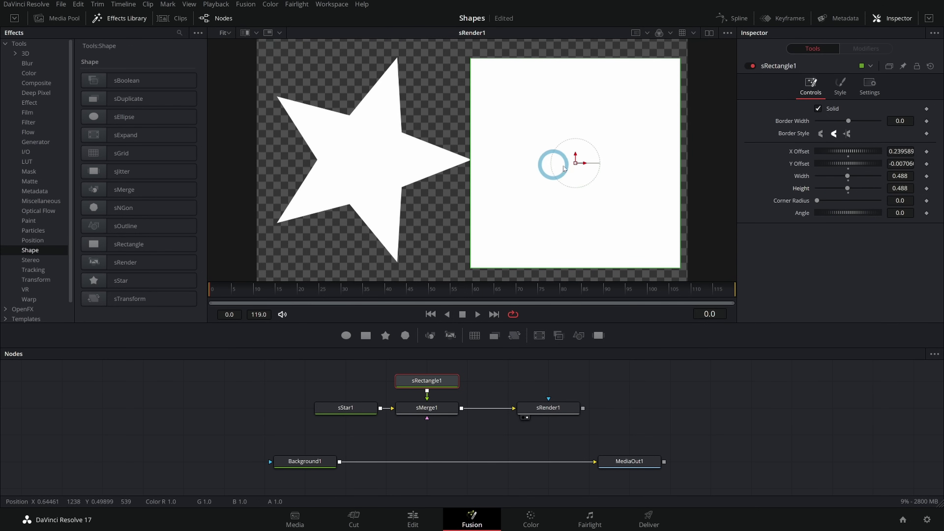
- Undo the rectangle's size and position changes back to width and height 0.5 with zero X and Y offset
{"action": "key", "text": "ctrl+z"}
{"action": "key", "text": "ctrl+z"}
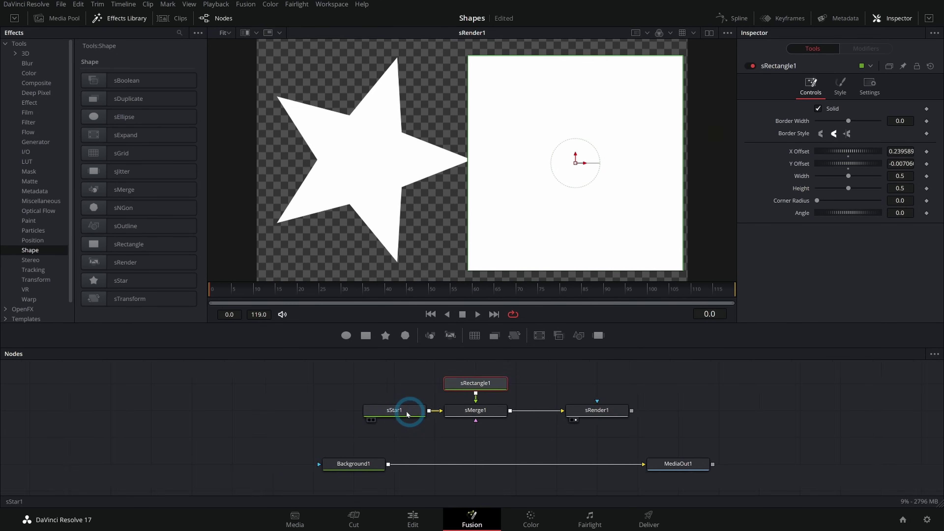
{"action": "left_click_drag", "start_coordinate": [576, 163], "coordinate": [550, 167]}
{"action": "key", "text": "ctrl+z"}
{"action": "key", "text": "ctrl+z"}
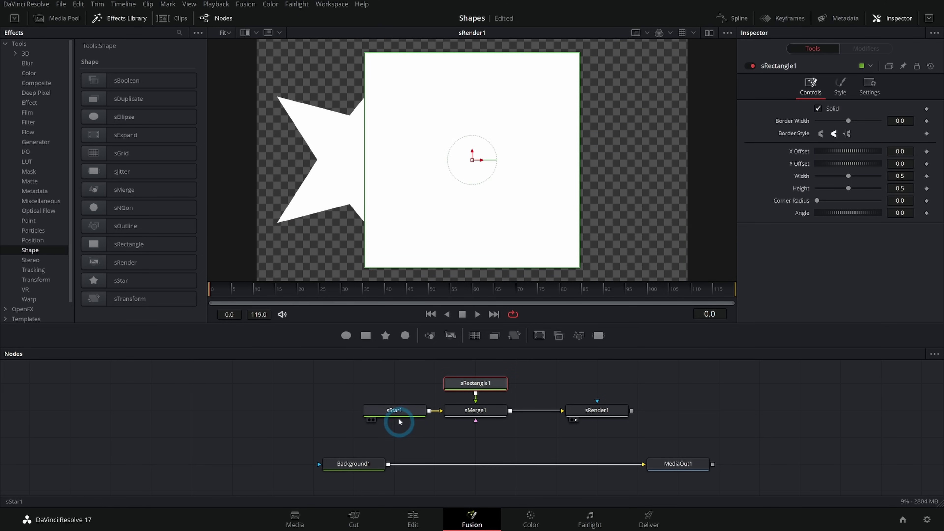
- Move sStar1 away from sMerge1 and insert an sTransform node on the connection between them
{"action": "left_click_drag", "start_coordinate": [405, 413], "coordinate": [326, 412]}
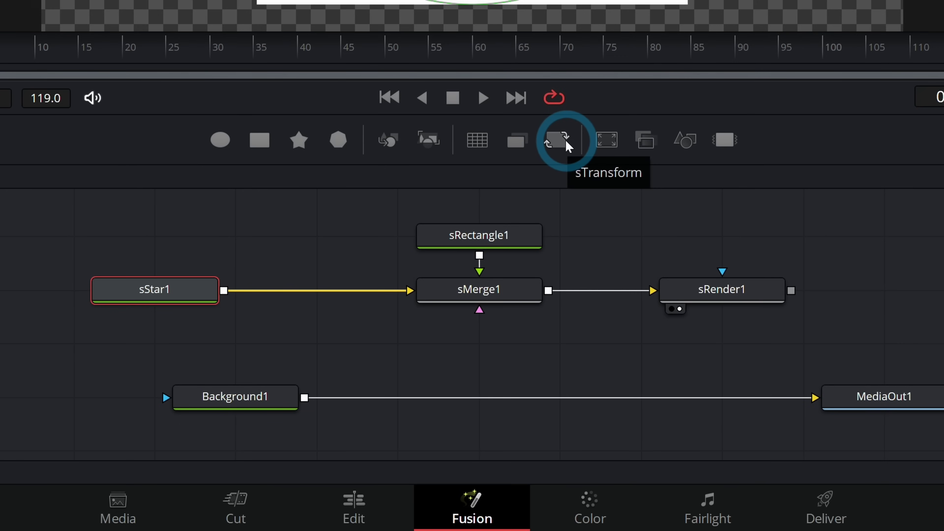
{"action": "left_click", "coordinate": [559, 143]}
{"action": "left_click", "coordinate": [320, 300]}
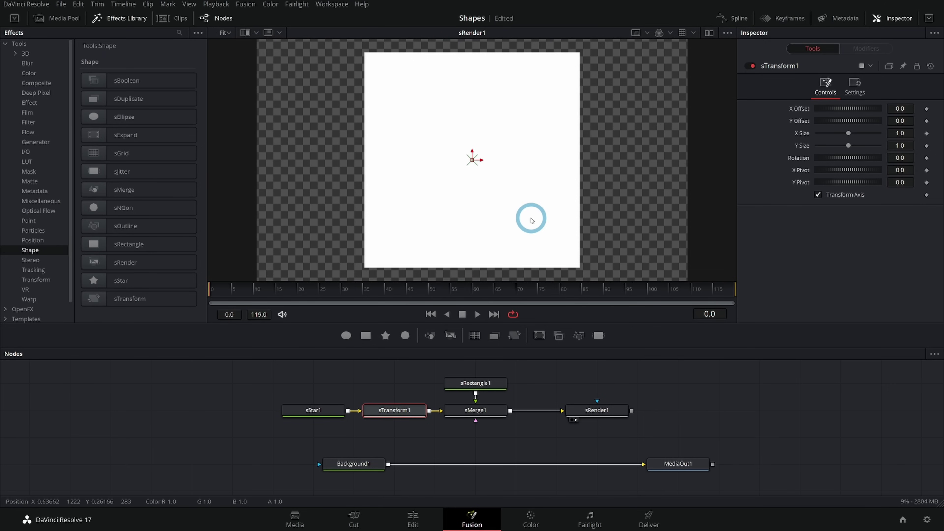
- Disconnect sRectangle1 from sMerge1 so only the star feeds the render
{"action": "left_click_drag", "start_coordinate": [849, 146], "coordinate": [840, 146]}
{"action": "left_click", "coordinate": [476, 395]}
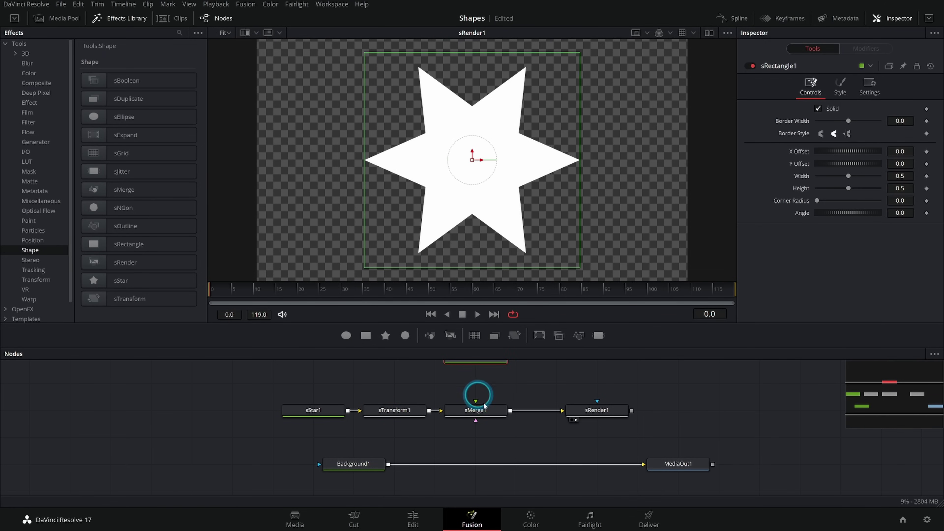
- Try reducing the X Size to 0.81 and changing the rotation and pivot of the star in sTransform1
{"action": "left_click", "coordinate": [401, 416]}
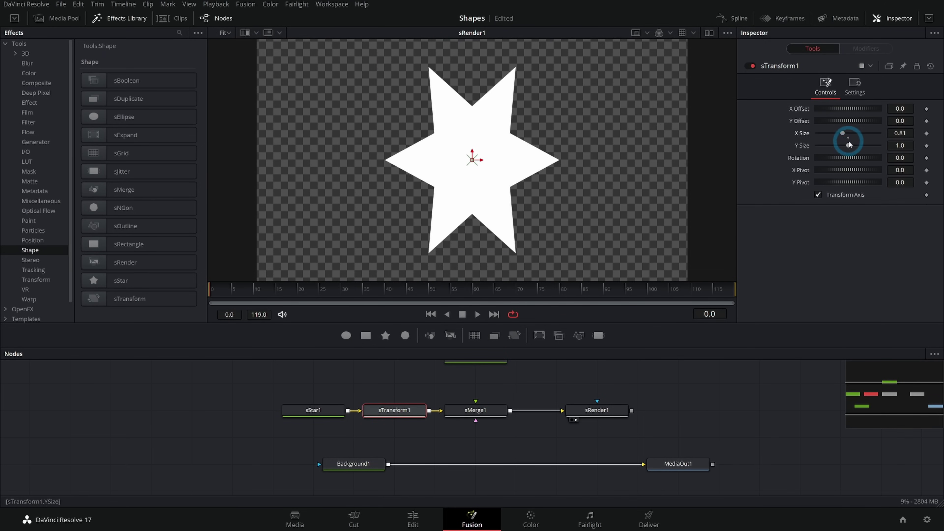
{"action": "left_click_drag", "start_coordinate": [848, 158], "coordinate": [861, 159]}
{"action": "left_click_drag", "start_coordinate": [848, 171], "coordinate": [848, 172]}
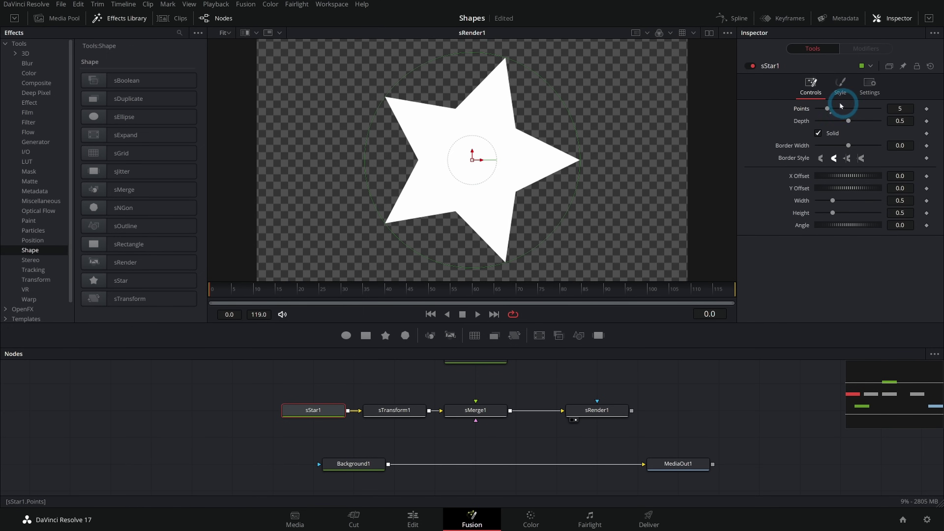
- Adjust sStar1 to 5 points and a depth of about 0.436
{"action": "left_click_drag", "start_coordinate": [829, 109], "coordinate": [834, 109]}
{"action": "left_click_drag", "start_coordinate": [895, 122], "coordinate": [871, 123]}
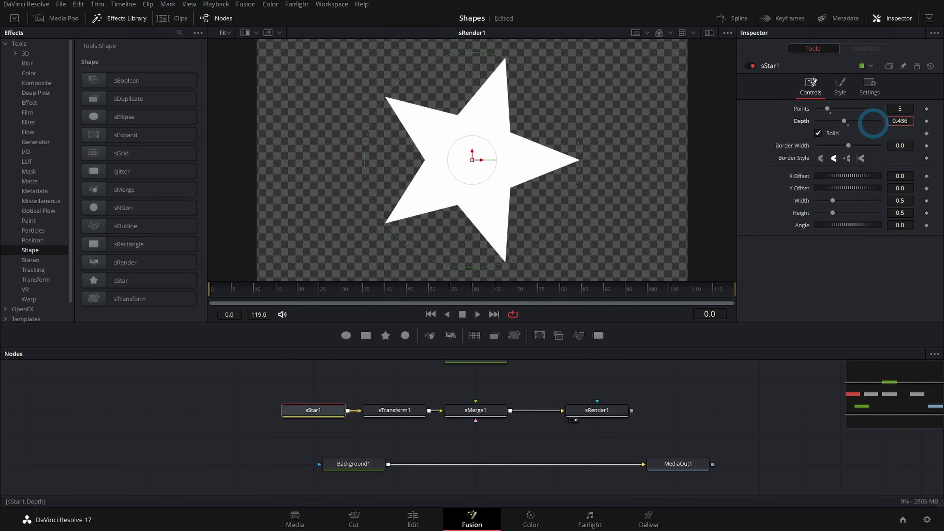
- Space out sStar1 and sTransform1 and move both further away from sMerge1 to make room for another node
{"action": "left_click", "coordinate": [394, 410]}
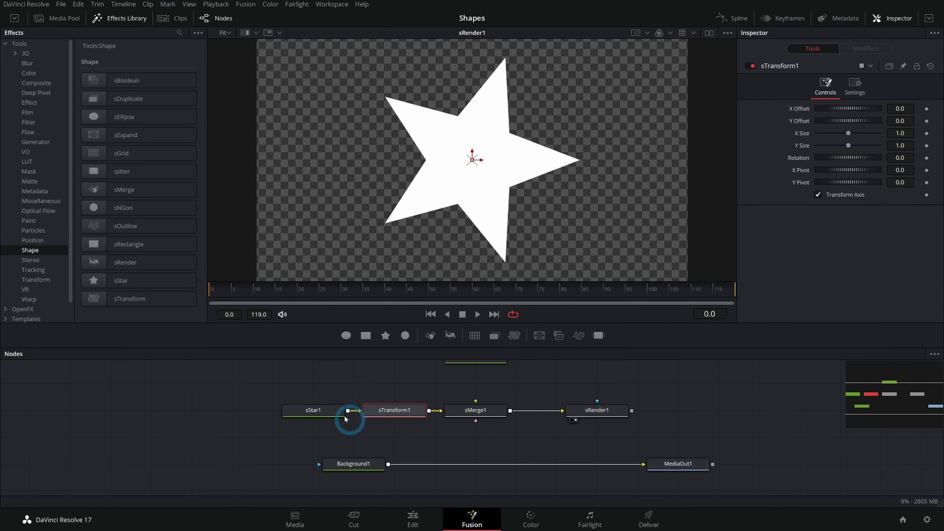
{"action": "left_click_drag", "start_coordinate": [324, 415], "coordinate": [244, 414]}
{"action": "left_click_drag", "start_coordinate": [403, 413], "coordinate": [366, 413]}
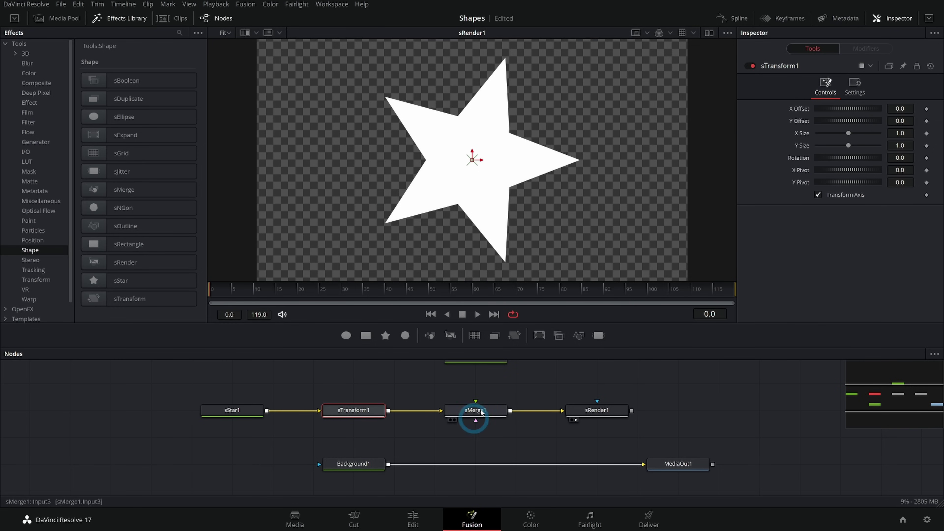
{"action": "left_click", "coordinate": [246, 418]}
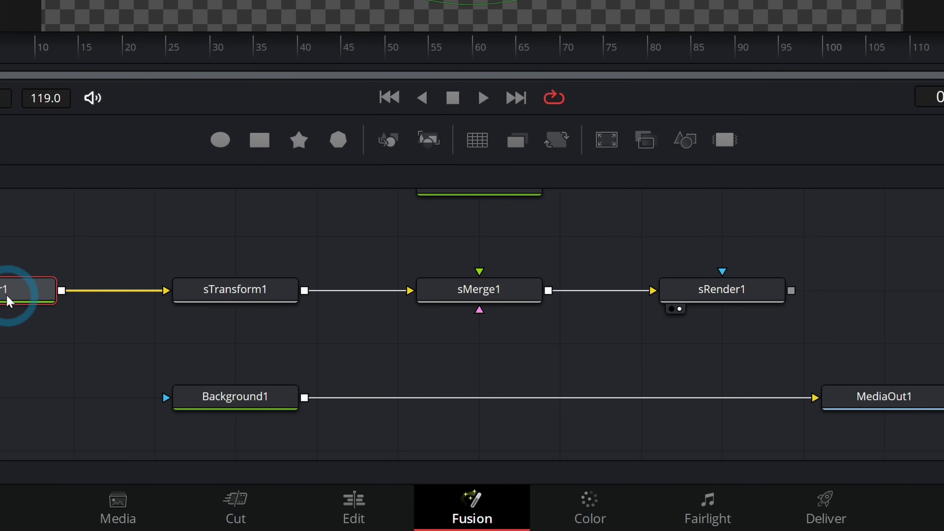
{"action": "left_click", "coordinate": [226, 294]}
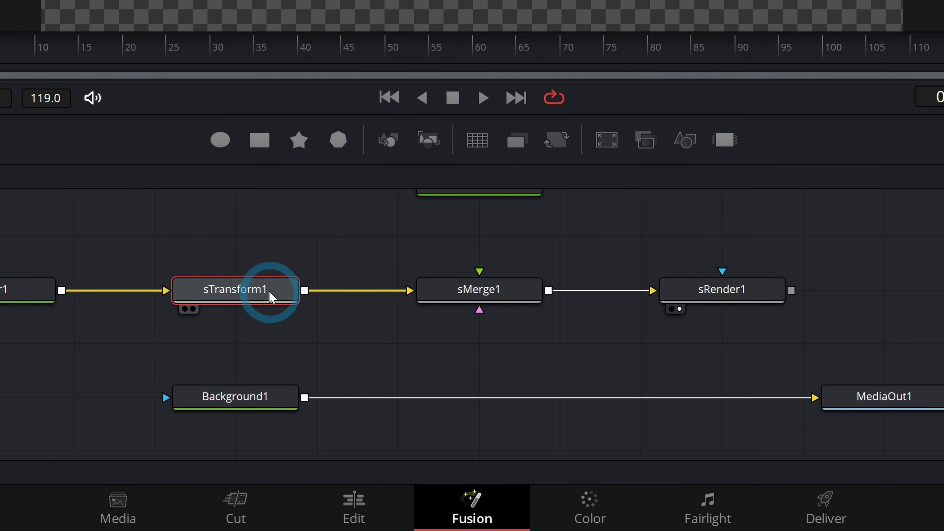
{"action": "left_click", "coordinate": [444, 288]}
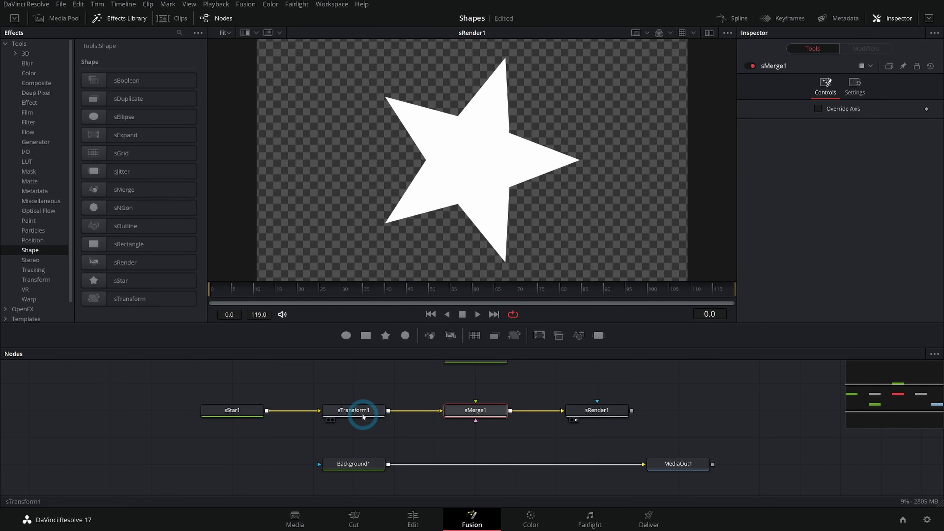
{"action": "left_click_drag", "start_coordinate": [359, 410], "coordinate": [280, 411]}
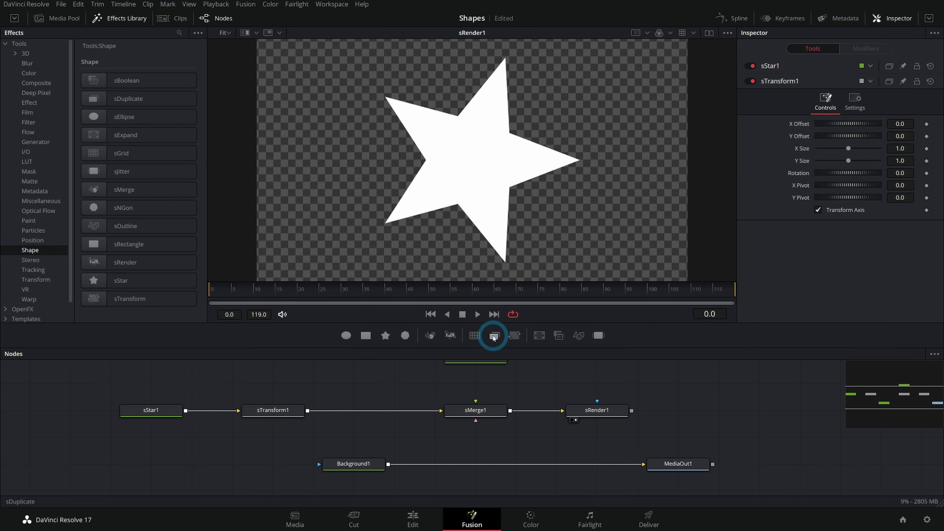
- Insert sDuplicate between sTransform1 and sMerge1 with 4 copies, X Offset 0.08, X Size 0.84, Y Size 0.86 and Rotation 99.1
{"action": "left_click_drag", "start_coordinate": [495, 338], "coordinate": [387, 413]}
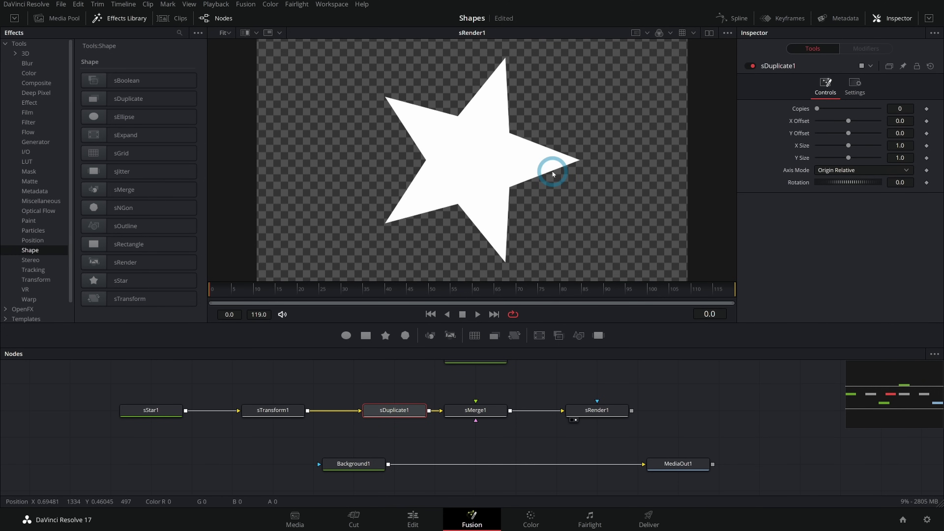
{"action": "left_click_drag", "start_coordinate": [817, 109], "coordinate": [839, 146]}
{"action": "left_click_drag", "start_coordinate": [849, 158], "coordinate": [833, 145]}
{"action": "left_click_drag", "start_coordinate": [841, 157], "coordinate": [834, 158]}
{"action": "mouse_move", "coordinate": [855, 121]}
{"action": "left_mouse_down"}
{"action": "mouse_move", "coordinate": [837, 128]}
{"action": "mouse_move", "coordinate": [849, 131]}
{"action": "mouse_move", "coordinate": [845, 125]}
{"action": "left_mouse_up"}
{"action": "left_click_drag", "start_coordinate": [847, 183], "coordinate": [863, 189]}
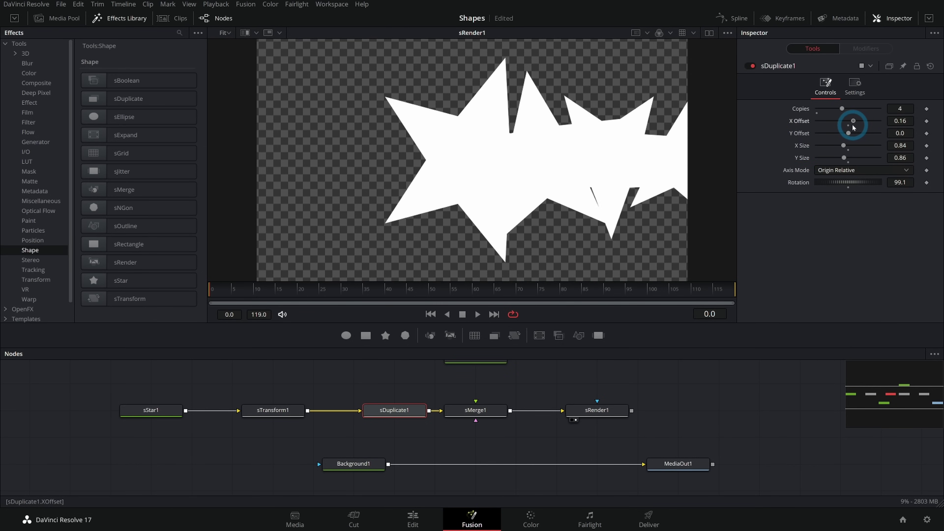
{"action": "left_click_drag", "start_coordinate": [852, 126], "coordinate": [851, 135]}
{"action": "left_click", "coordinate": [592, 233]}
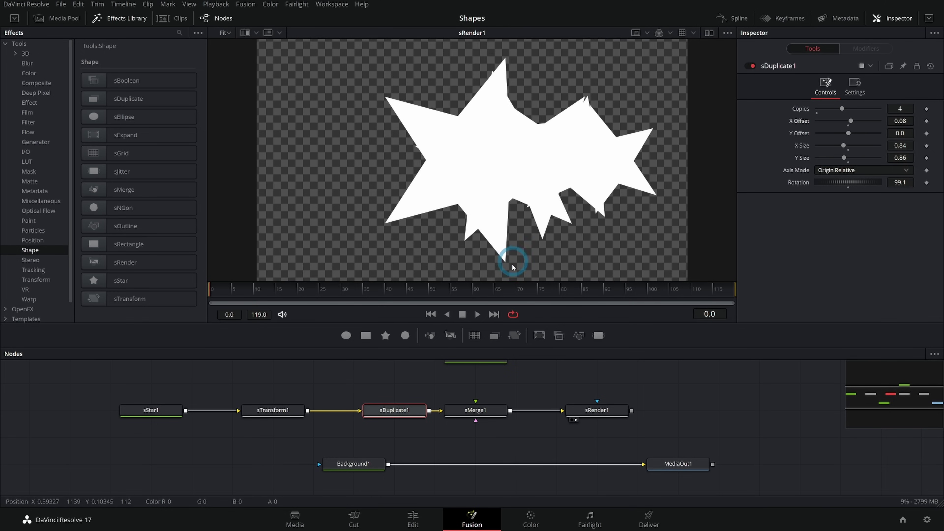
- Delete sDuplicate1 and insert an sGrid node between sTransform1 and sMerge1 in its place
{"action": "left_click", "coordinate": [404, 413]}
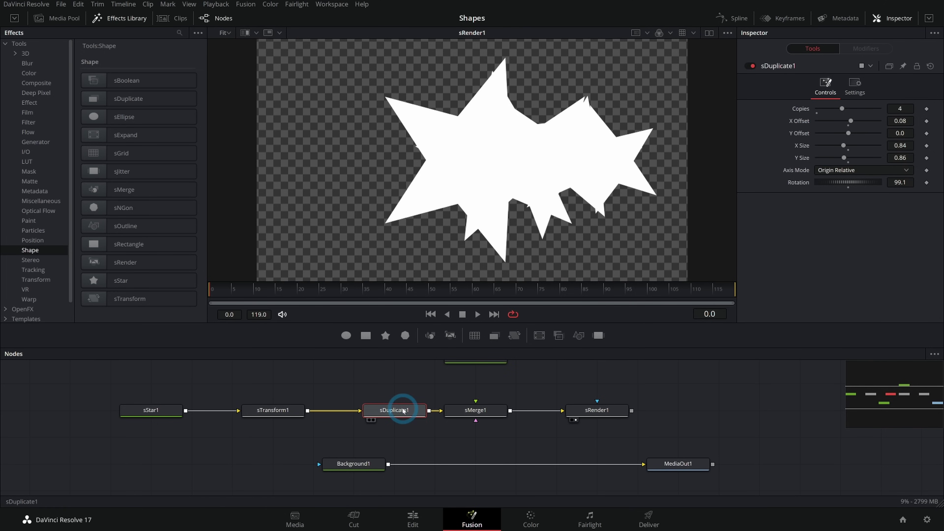
{"action": "key", "text": "Delete"}
{"action": "left_click_drag", "start_coordinate": [475, 335], "coordinate": [406, 411]}
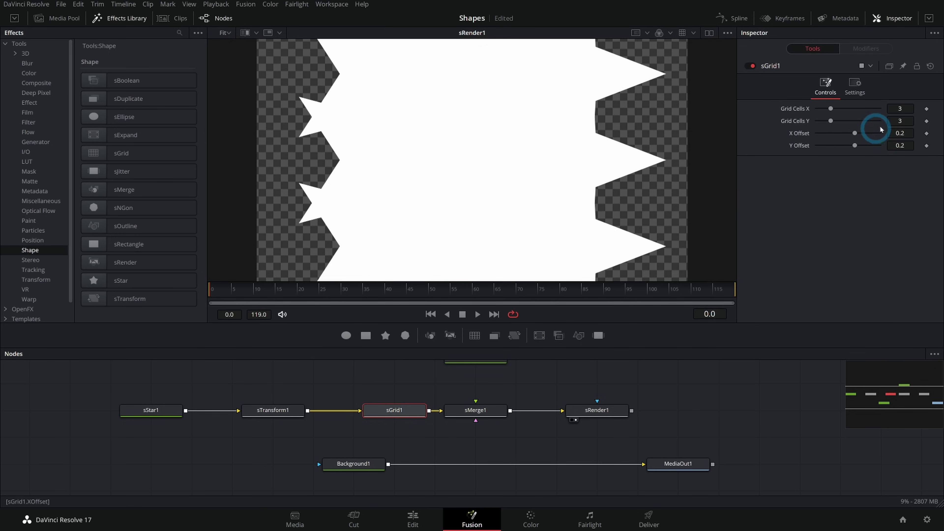
- Set sTransform1's X Size and Y Size to 0.2
{"action": "left_click", "coordinate": [283, 410]}
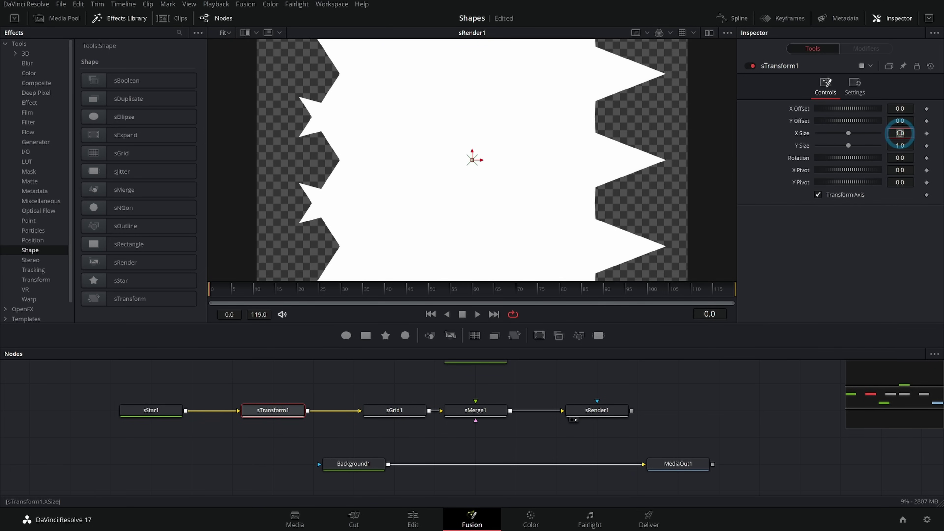
{"action": "type", "text": ".2"}
{"action": "key", "text": "Tab"}
{"action": "type", "text": ".2"}
{"action": "key", "text": "Tab"}
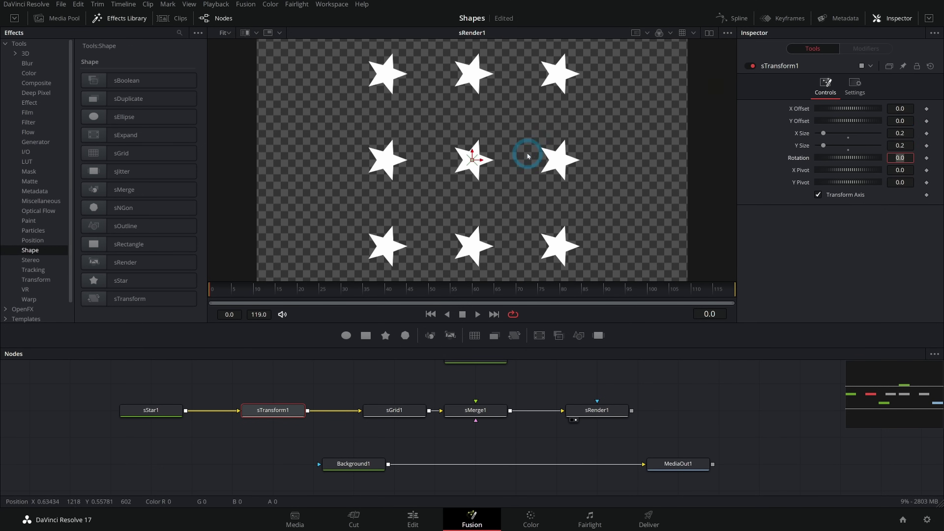
- Set sGrid1 to 5 by 2 cells with an X Offset of 0.121 and a Y Offset of 0.107
{"action": "left_click", "coordinate": [402, 414]}
{"action": "mouse_move", "coordinate": [831, 109]}
{"action": "left_mouse_down"}
{"action": "mouse_move", "coordinate": [845, 109]}
{"action": "mouse_move", "coordinate": [830, 121]}
{"action": "left_mouse_up"}
{"action": "left_click_drag", "start_coordinate": [896, 133], "coordinate": [872, 145]}
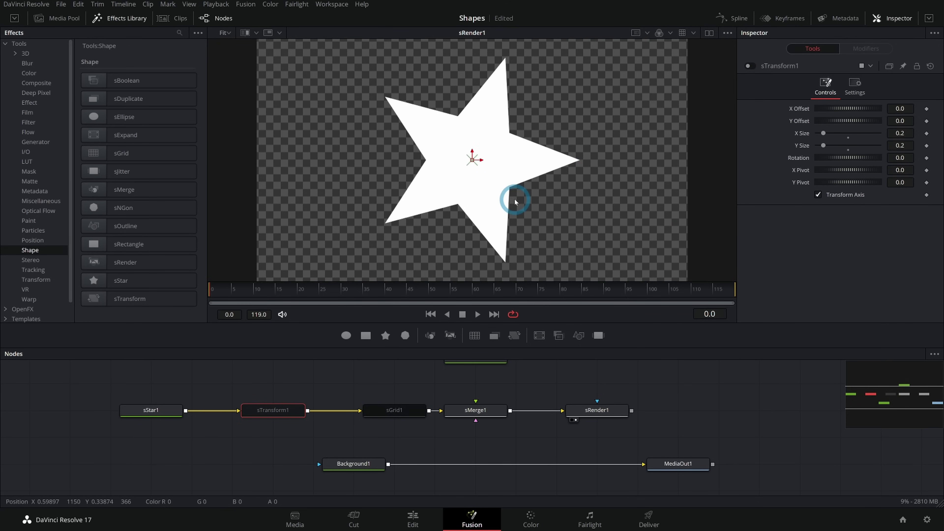
- Review the star chain and re-enable the bypassed sTransform1 and sGrid1 nodes
{"action": "left_click", "coordinate": [597, 410]}
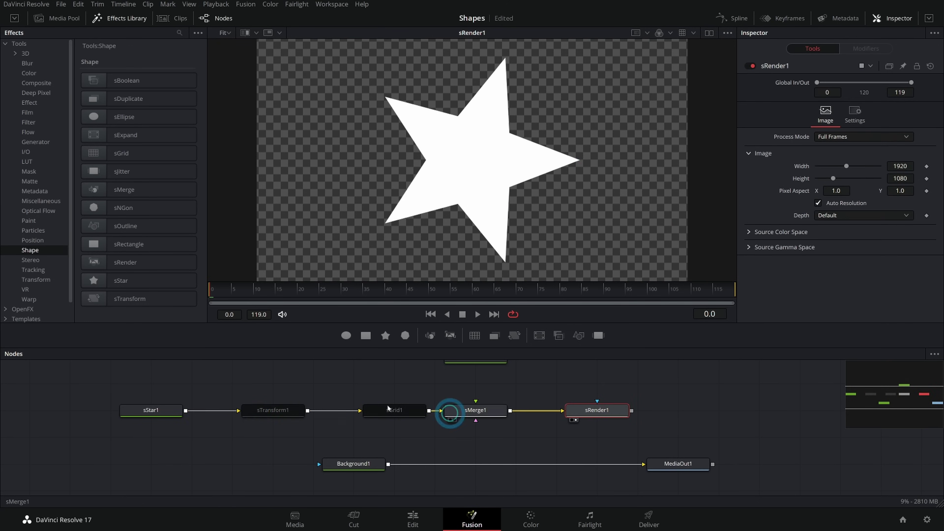
{"action": "left_click", "coordinate": [151, 410]}
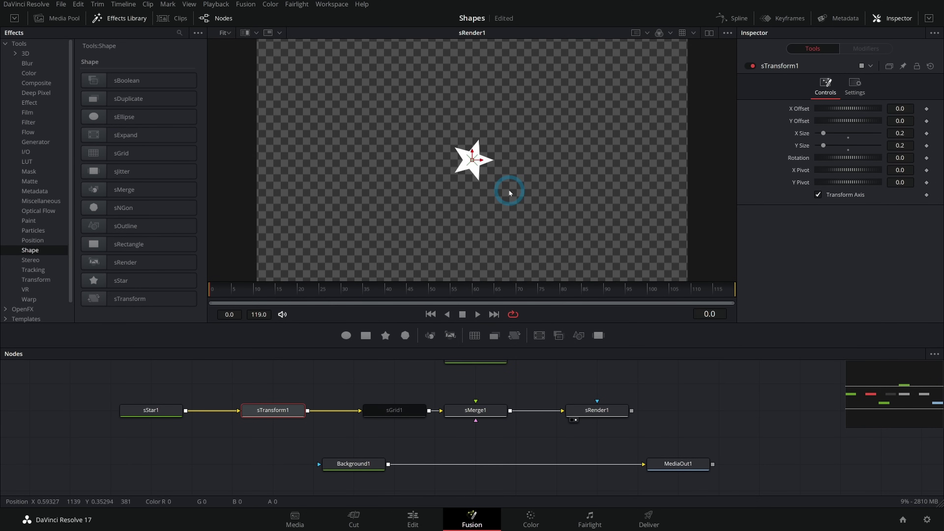
{"action": "left_click", "coordinate": [388, 409]}
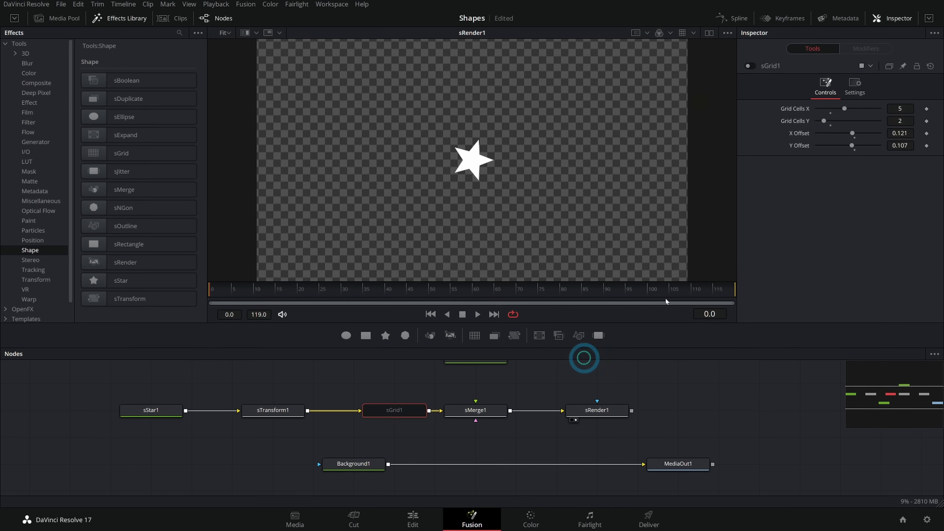
{"action": "left_click", "coordinate": [753, 68]}
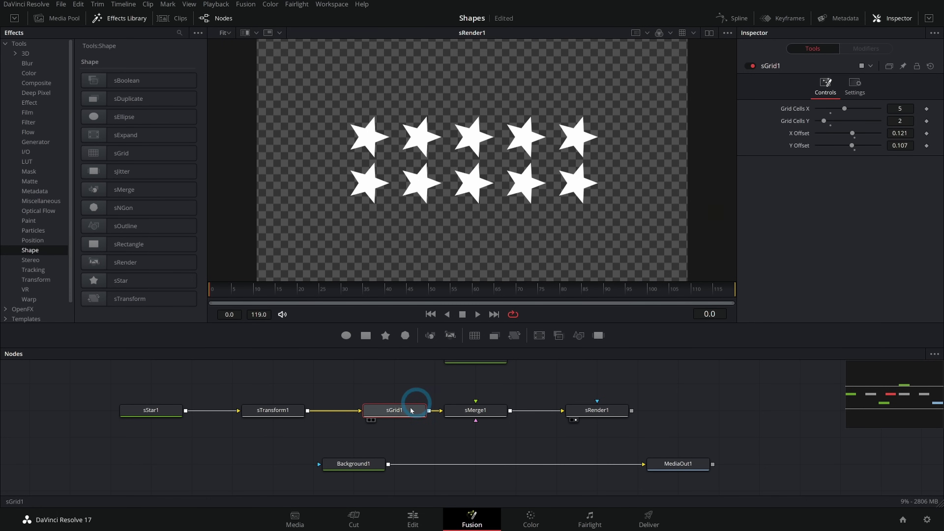
{"action": "mouse_move", "coordinate": [409, 409]}
{"action": "left_mouse_down"}
{"action": "mouse_move", "coordinate": [409, 381]}
{"action": "mouse_move", "coordinate": [409, 409]}
{"action": "left_mouse_up"}
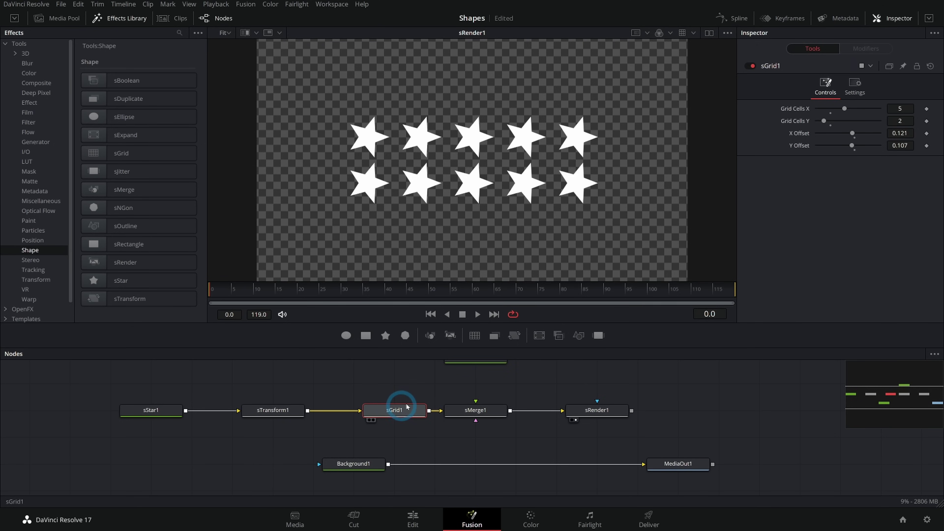
- Move sMerge1 and sRender1 together further away from sGrid1 to make room for another node
{"action": "left_click_drag", "start_coordinate": [444, 386], "coordinate": [631, 434]}
{"action": "left_click_drag", "start_coordinate": [502, 411], "coordinate": [623, 410]}
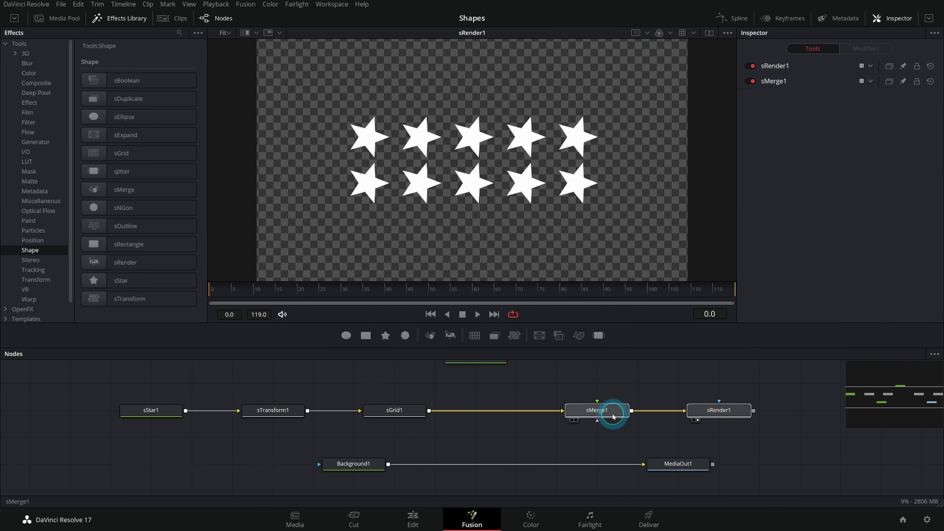
{"action": "left_click", "coordinate": [390, 416]}
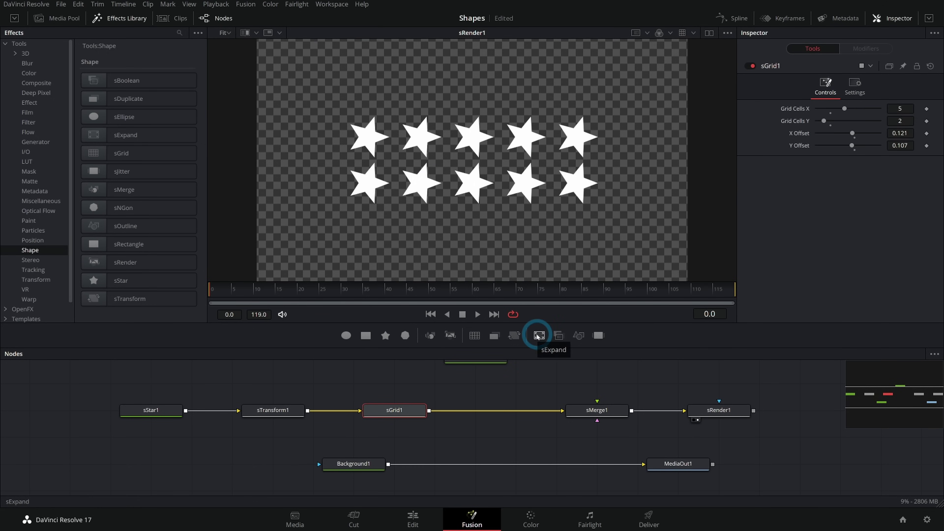
- Insert an sExpand node between sGrid1 and sMerge1, try amounts such as -0.075, and reset the amount
{"action": "left_click_drag", "start_coordinate": [539, 336], "coordinate": [514, 411]}
{"action": "mouse_move", "coordinate": [849, 109]}
{"action": "left_mouse_down"}
{"action": "mouse_move", "coordinate": [866, 122]}
{"action": "mouse_move", "coordinate": [834, 120]}
{"action": "mouse_move", "coordinate": [850, 125]}
{"action": "left_mouse_up"}
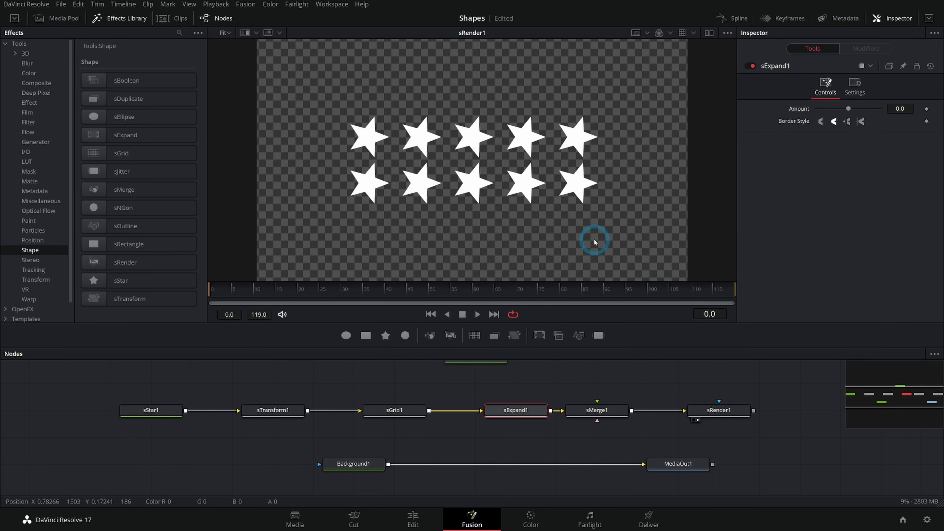
{"action": "left_click_drag", "start_coordinate": [833, 109], "coordinate": [822, 110]}
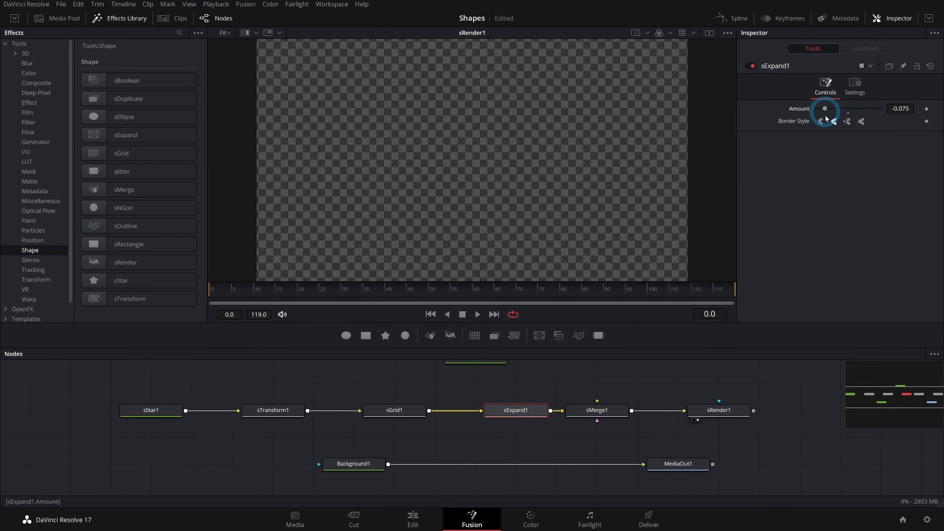
{"action": "double_click", "coordinate": [799, 109]}
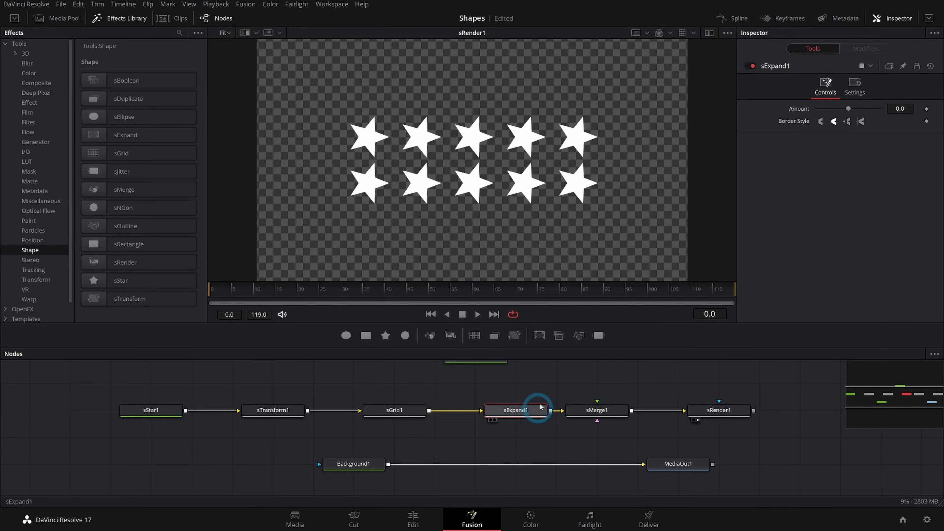
- Replace sExpand1 with an sOutline node between sGrid1 and sMerge1 and set its thickness to 0.003
{"action": "left_click_drag", "start_coordinate": [579, 335], "coordinate": [515, 413]}
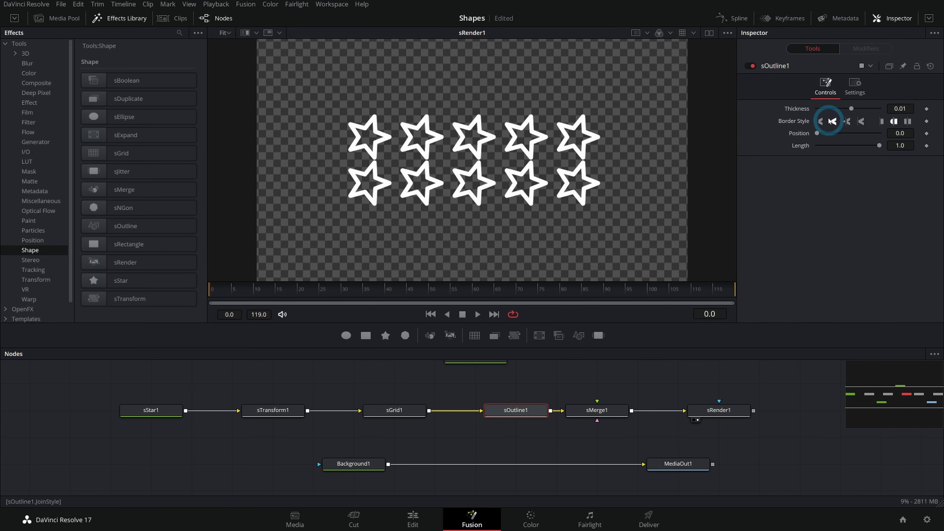
{"action": "left_click_drag", "start_coordinate": [852, 109], "coordinate": [851, 110]}
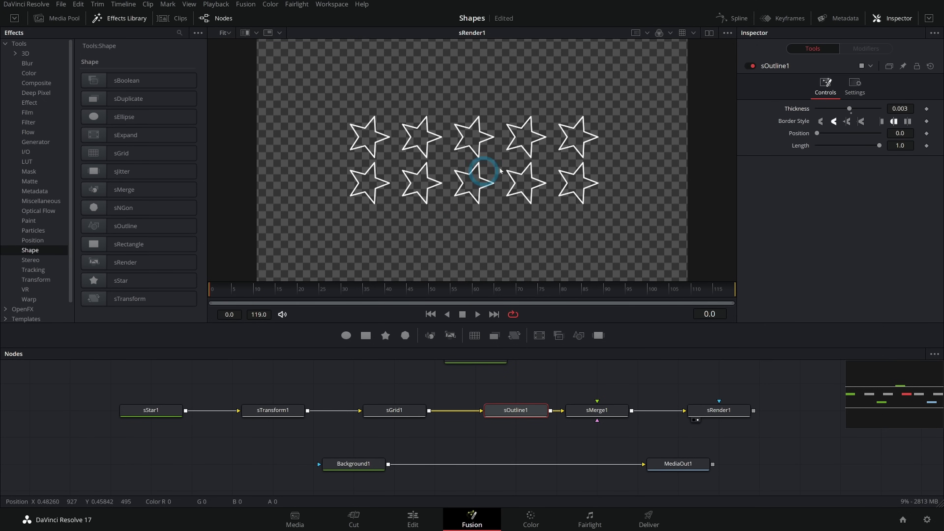
{"action": "left_click_drag", "start_coordinate": [560, 394], "coordinate": [473, 399]}
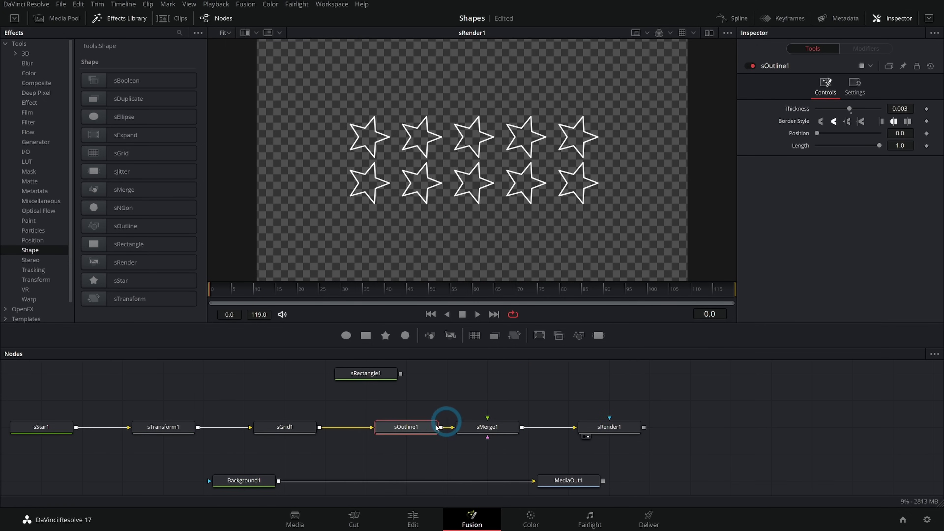
- Connect sRectangle1 to sMerge1 and relocate sOutline1 between sMerge1 and sRender1, spacing sRender1 further along the chain
{"action": "left_click_drag", "start_coordinate": [481, 404], "coordinate": [411, 406]}
{"action": "left_click_drag", "start_coordinate": [331, 379], "coordinate": [417, 426]}
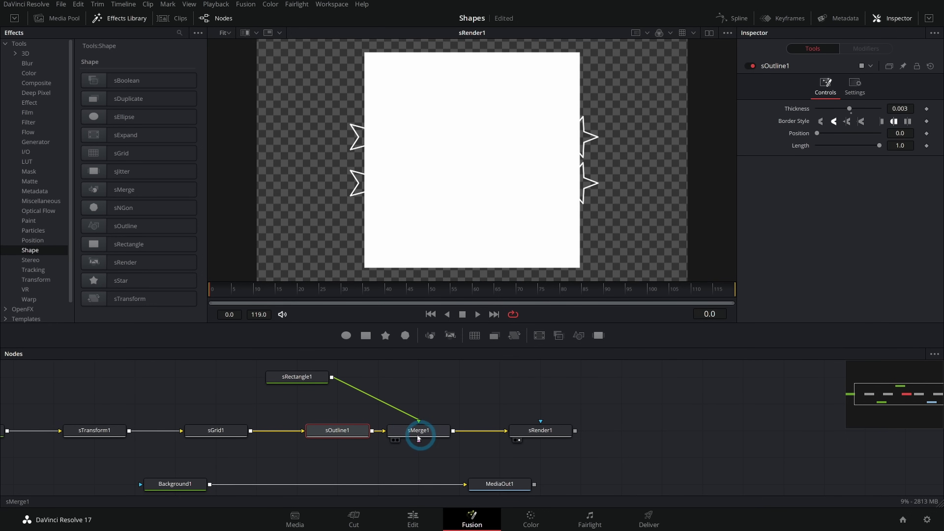
{"action": "left_click_drag", "start_coordinate": [337, 430], "coordinate": [486, 432]}
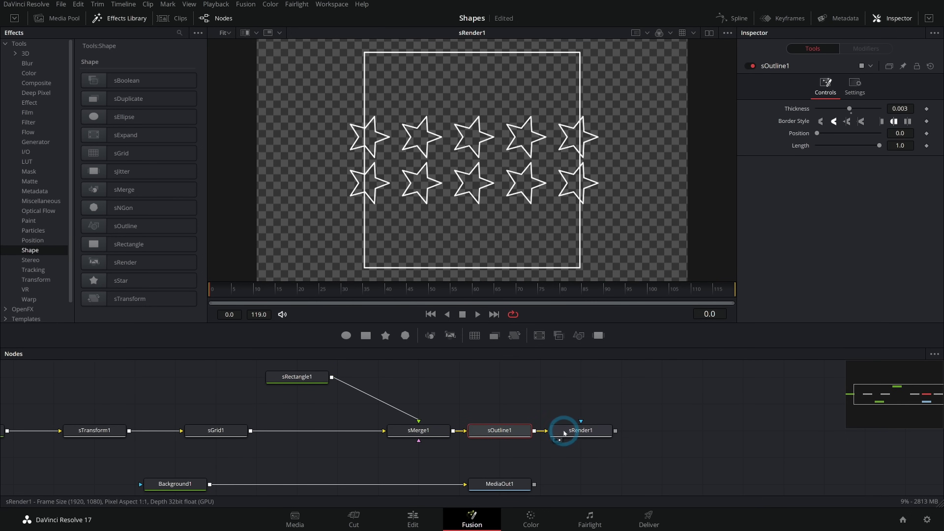
{"action": "left_click_drag", "start_coordinate": [565, 433], "coordinate": [605, 433]}
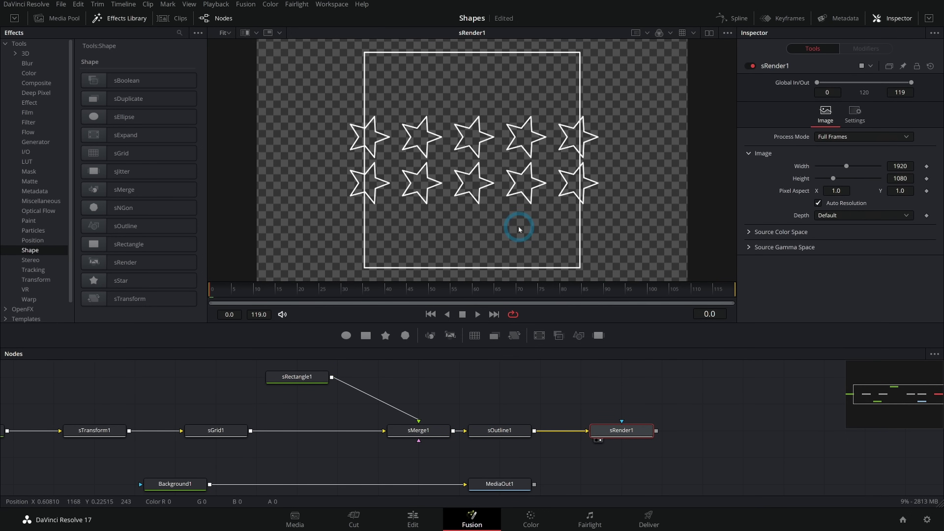
- Shrink sRectangle1 to a width of 0.256 and a height of 0.133
{"action": "left_click_drag", "start_coordinate": [478, 387], "coordinate": [549, 384]}
{"action": "left_click", "coordinate": [571, 427]}
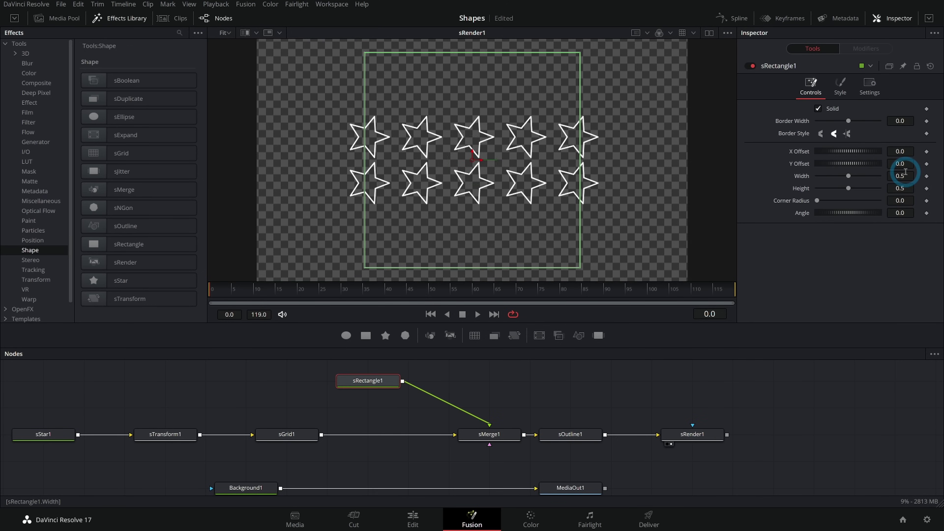
{"action": "left_click_drag", "start_coordinate": [841, 175], "coordinate": [775, 189]}
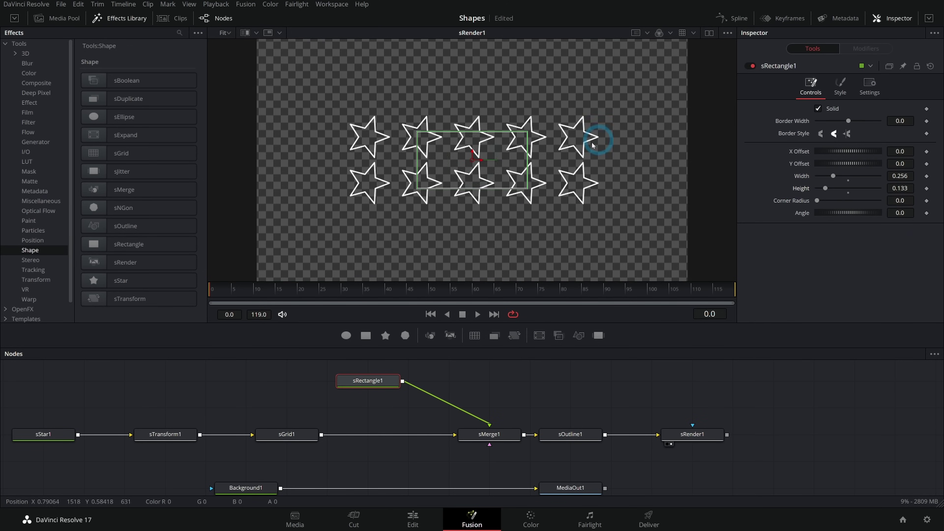
{"action": "scroll", "coordinate": [491, 162], "scroll_direction": "up", "scroll_amount": 3}
- Replace sOutline1 with an sJitter node between sMerge1 and sRender1
{"action": "left_click", "coordinate": [581, 435]}
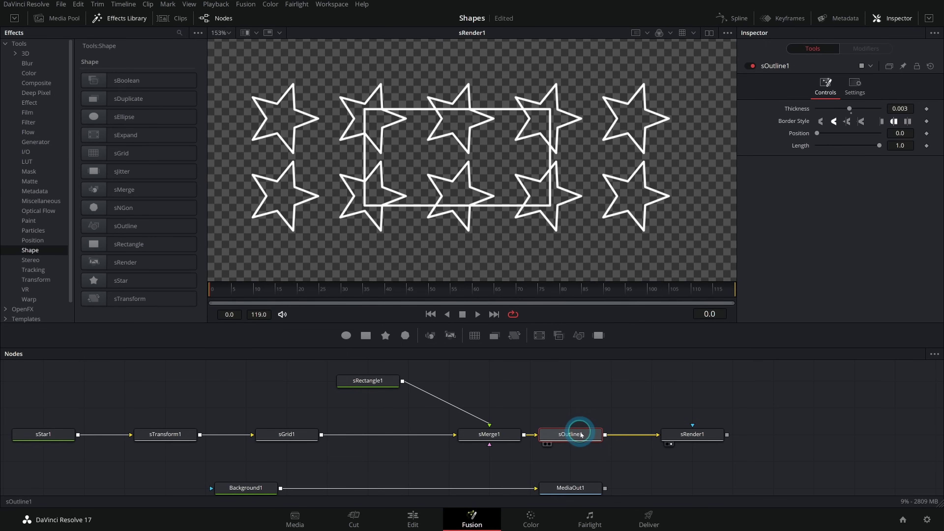
{"action": "key", "text": "Delete"}
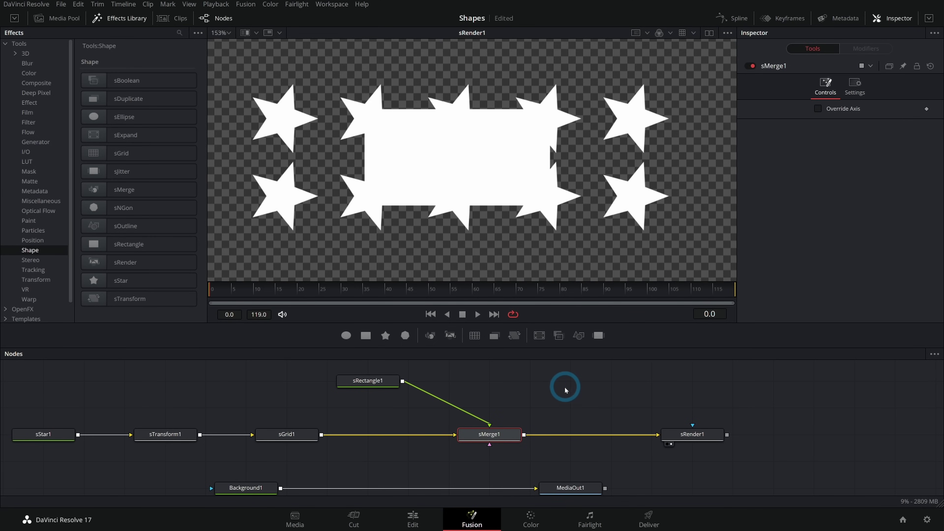
{"action": "left_click_drag", "start_coordinate": [598, 337], "coordinate": [610, 434]}
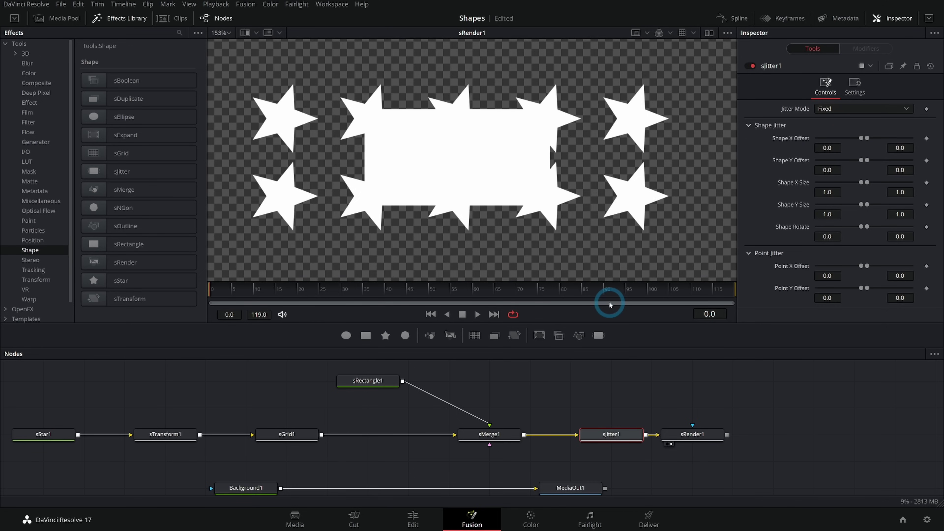
{"action": "scroll", "coordinate": [549, 247], "scroll_direction": "down", "scroll_amount": 2}
{"action": "scroll", "coordinate": [550, 244], "scroll_direction": "up", "scroll_amount": 1}
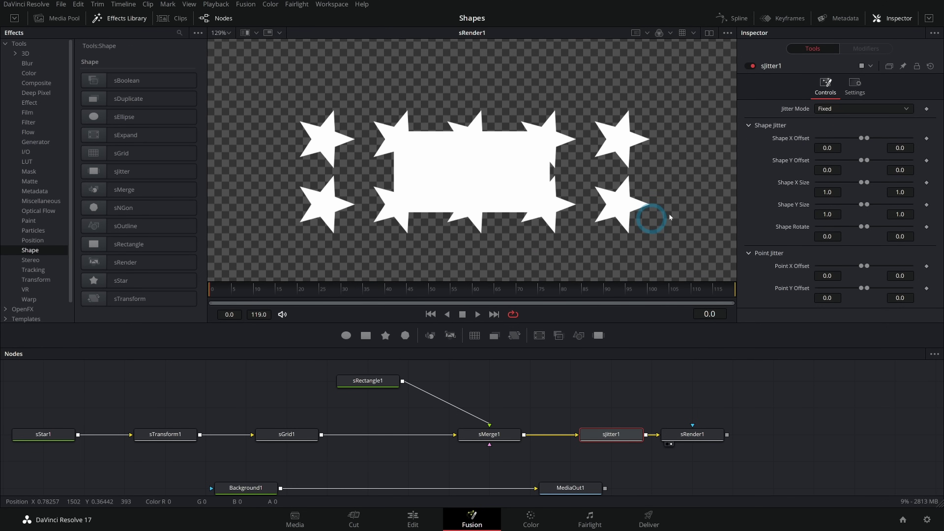
- Try a Shape X Offset jitter from -0.0111 to 0.0078 in Random mode and play back the animation
{"action": "mouse_move", "coordinate": [862, 138]}
{"action": "left_mouse_down"}
{"action": "mouse_move", "coordinate": [847, 139]}
{"action": "mouse_move", "coordinate": [871, 138]}
{"action": "left_mouse_up"}
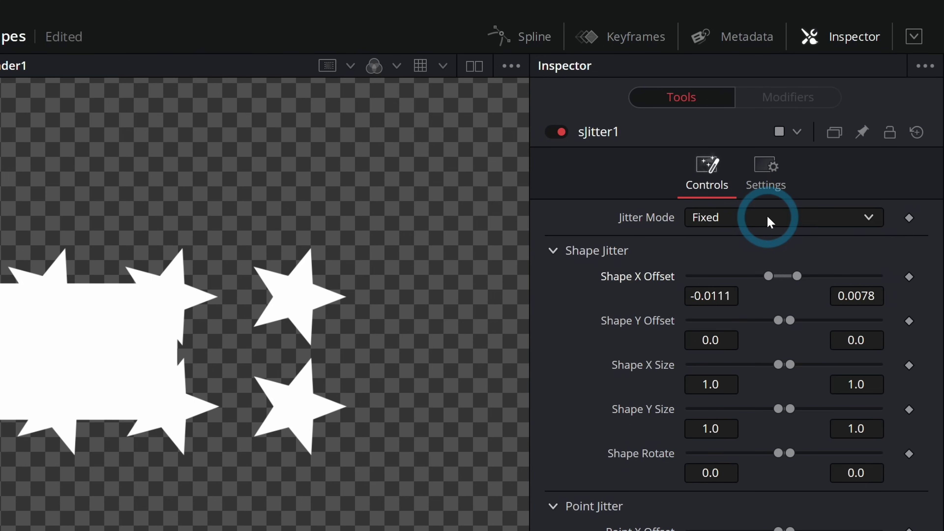
{"action": "left_click", "coordinate": [856, 109]}
{"action": "left_click", "coordinate": [850, 131]}
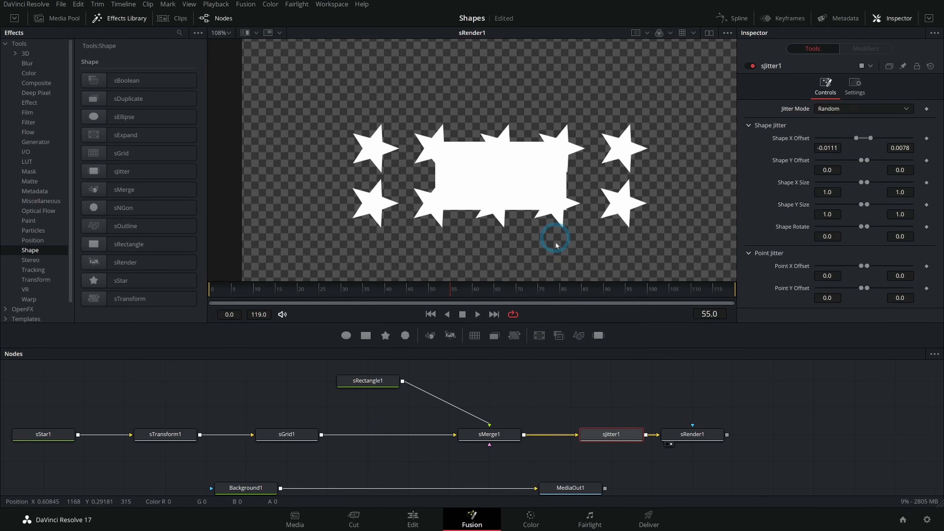
{"action": "key", "text": "space"}
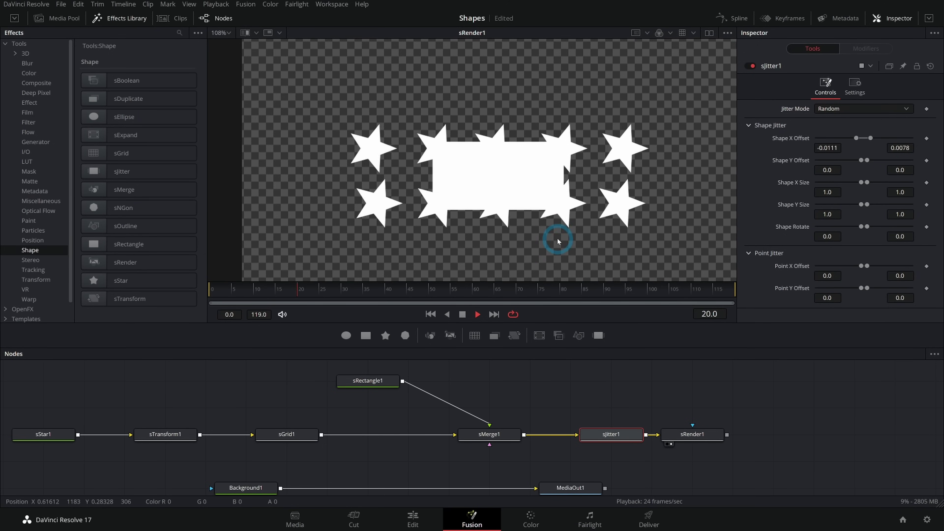
- Swap the shape jitter for a Point X Offset range of -0.0067 to 0.0078, preview it in playback, and reset it
{"action": "left_click", "coordinate": [861, 267]}
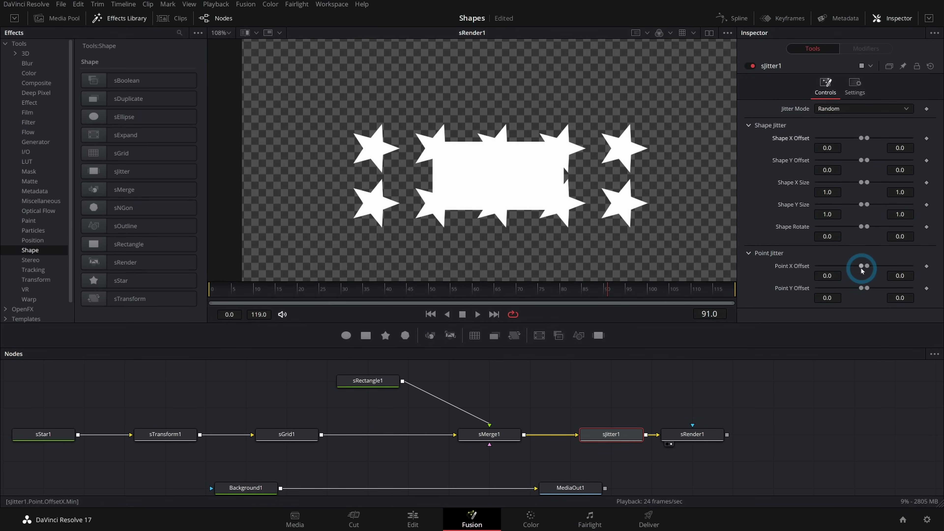
{"action": "left_click_drag", "start_coordinate": [861, 268], "coordinate": [855, 268]}
{"action": "left_click", "coordinate": [601, 190]}
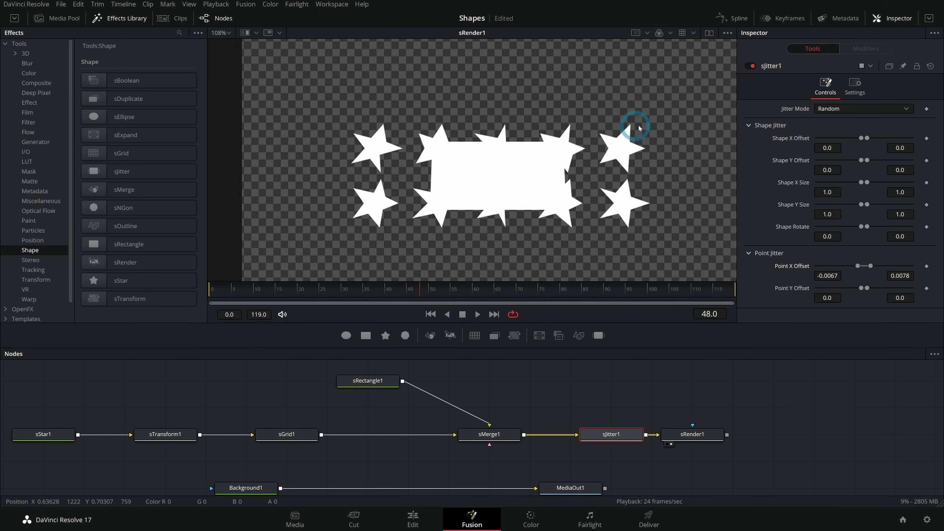
{"action": "left_click_drag", "start_coordinate": [306, 287], "coordinate": [210, 288]}
{"action": "key", "text": "space"}
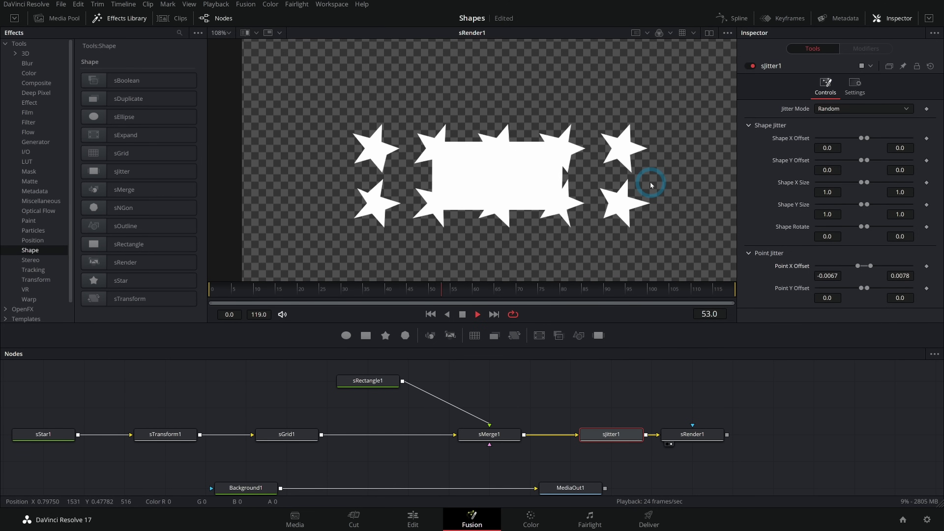
{"action": "left_click", "coordinate": [475, 229]}
{"action": "key", "text": "space"}
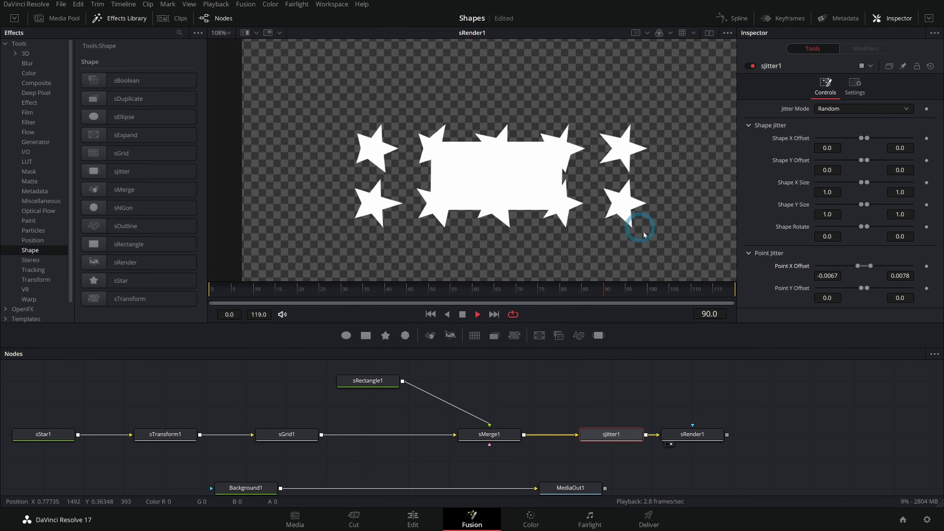
{"action": "key", "text": "space"}
{"action": "double_click", "coordinate": [790, 267]}
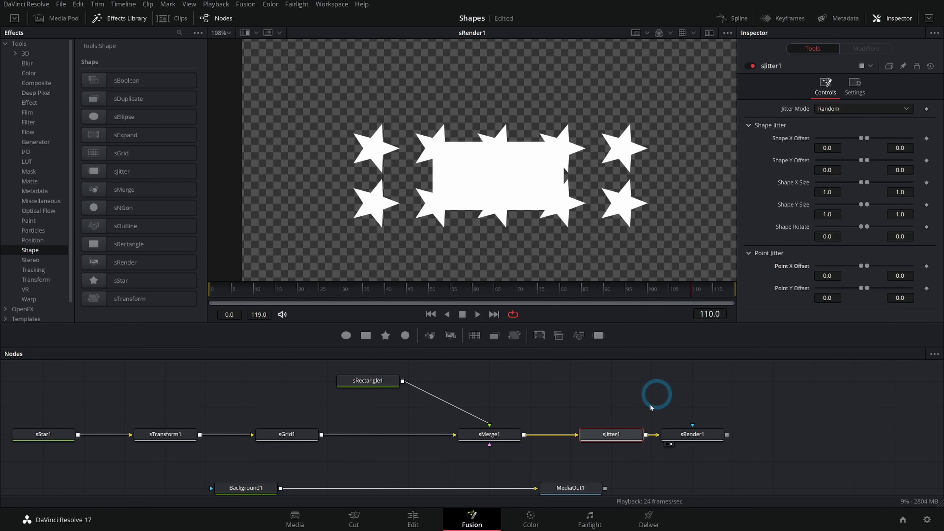
- Delete sJitter1 and replace sMerge1 with an sBoolean node that combines sGrid1 and sRectangle1
{"action": "left_click", "coordinate": [611, 435]}
{"action": "key", "text": "Delete"}
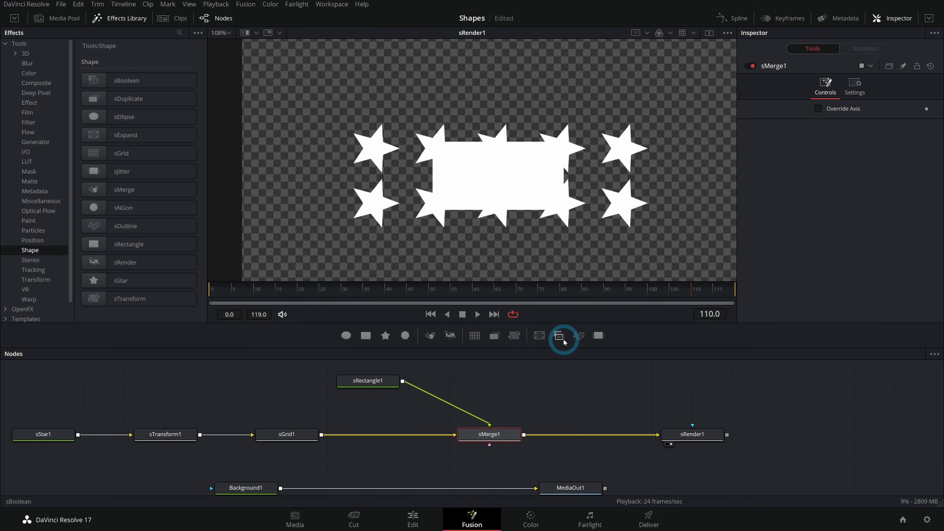
{"action": "left_click_drag", "start_coordinate": [564, 342], "coordinate": [605, 433]}
{"action": "left_click_drag", "start_coordinate": [491, 436], "coordinate": [416, 435]}
{"action": "left_click", "coordinate": [420, 436]}
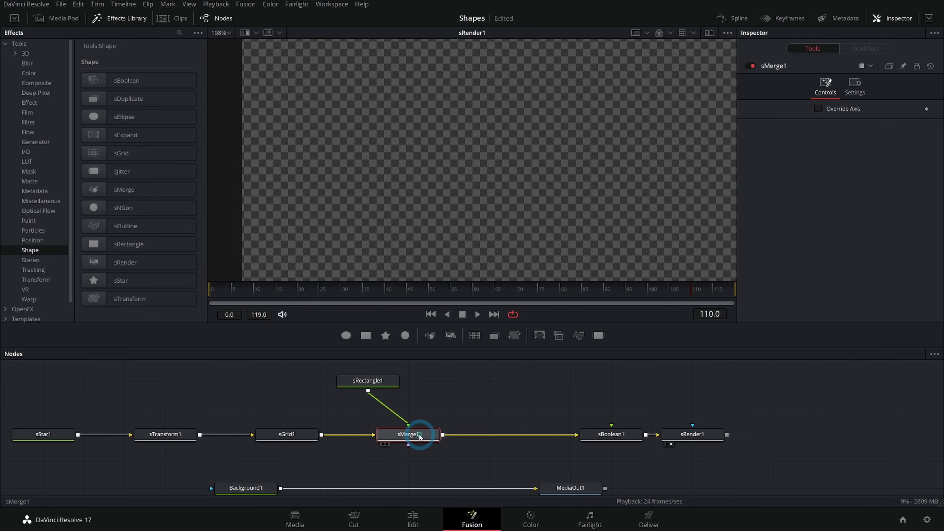
{"action": "key", "text": "Delete"}
{"action": "left_click_drag", "start_coordinate": [618, 438], "coordinate": [417, 436]}
{"action": "left_click_drag", "start_coordinate": [403, 382], "coordinate": [421, 435]}
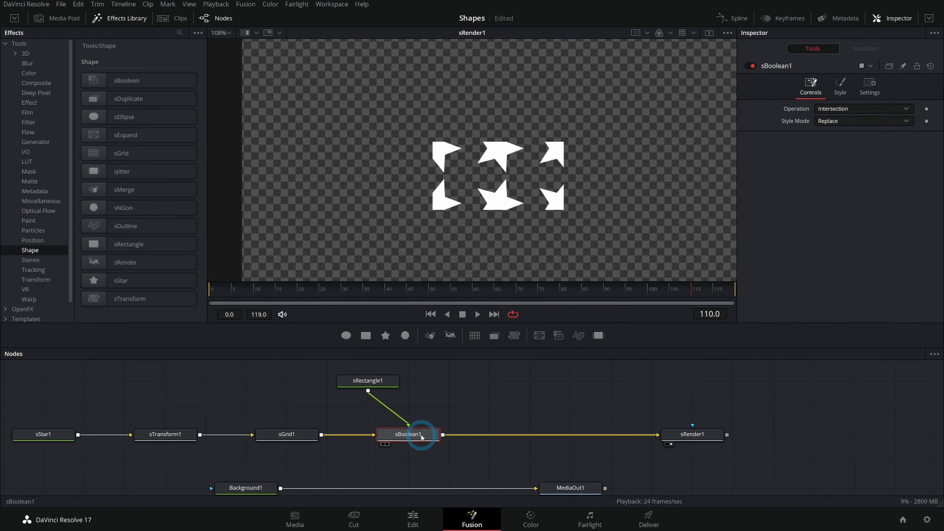
- Try the Union and Subtract operations on sBoolean1, set it to Xor, and open its style settings
{"action": "left_click", "coordinate": [569, 155]}
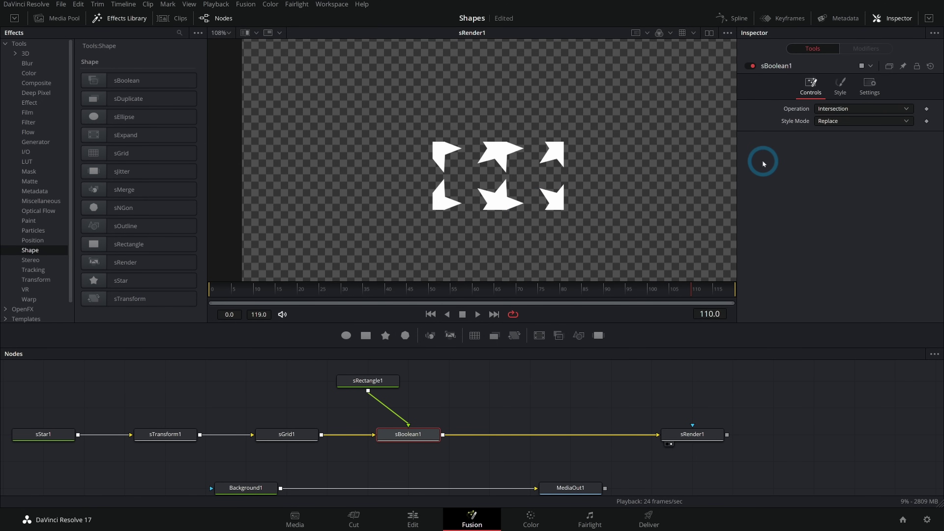
{"action": "left_click_drag", "start_coordinate": [478, 165], "coordinate": [628, 135]}
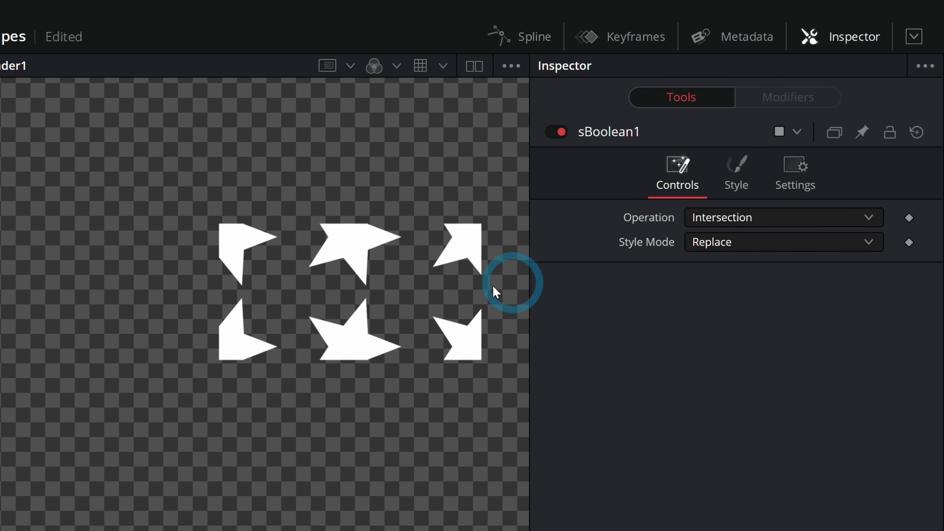
{"action": "left_click", "coordinate": [748, 223]}
{"action": "left_click", "coordinate": [742, 267]}
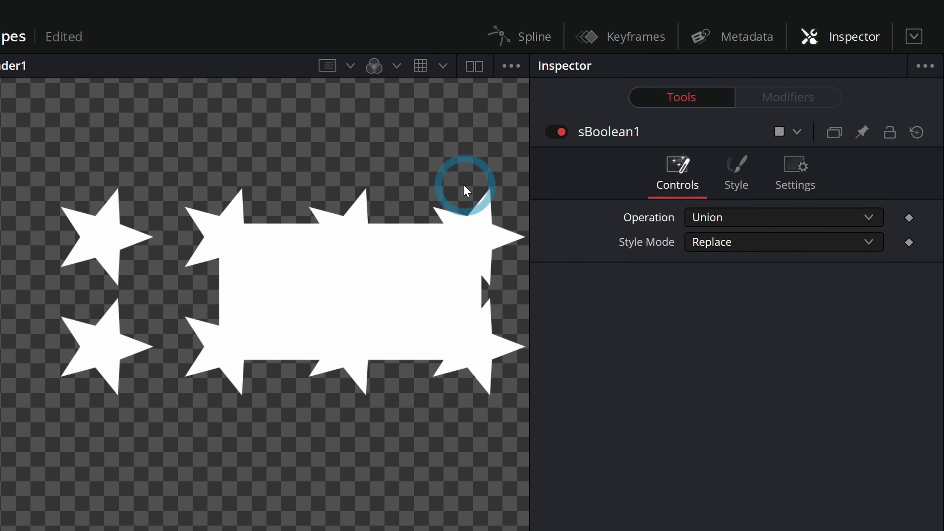
{"action": "left_click", "coordinate": [747, 218]}
{"action": "left_click", "coordinate": [727, 286]}
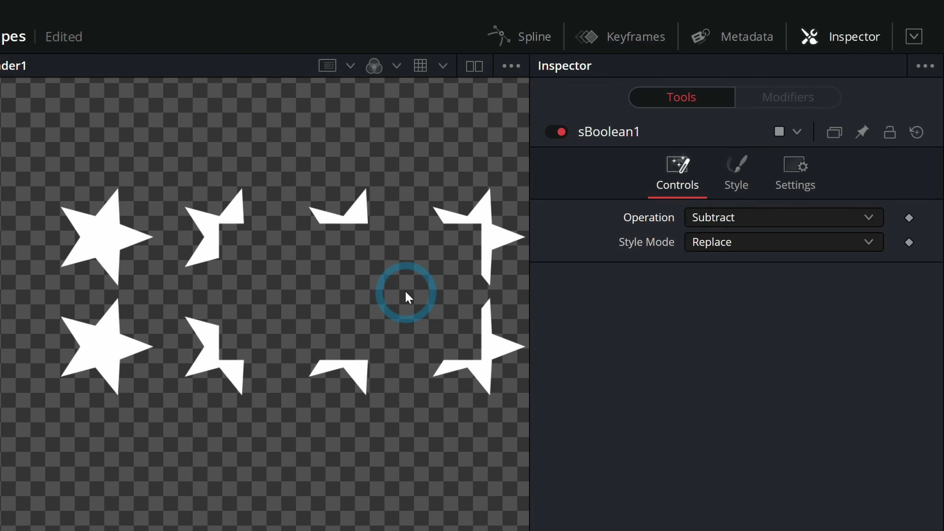
{"action": "left_click", "coordinate": [769, 224]}
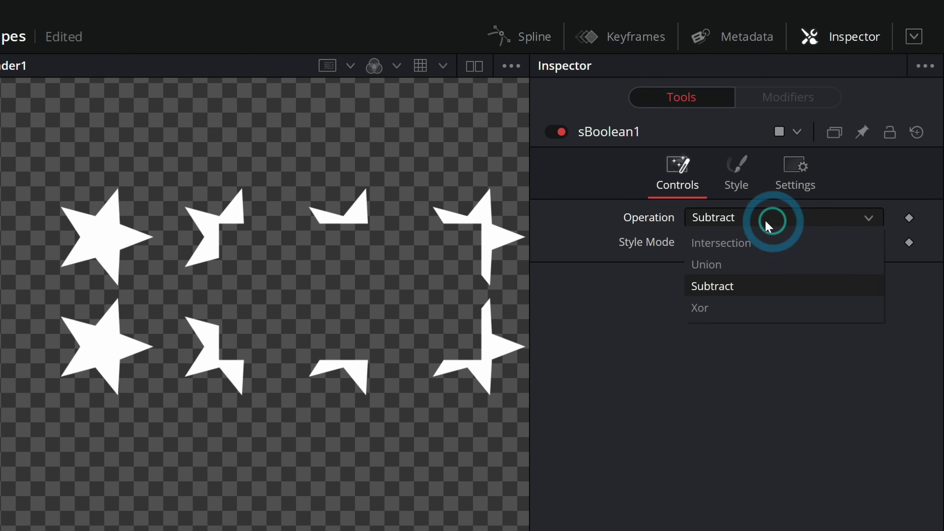
{"action": "left_click", "coordinate": [729, 307]}
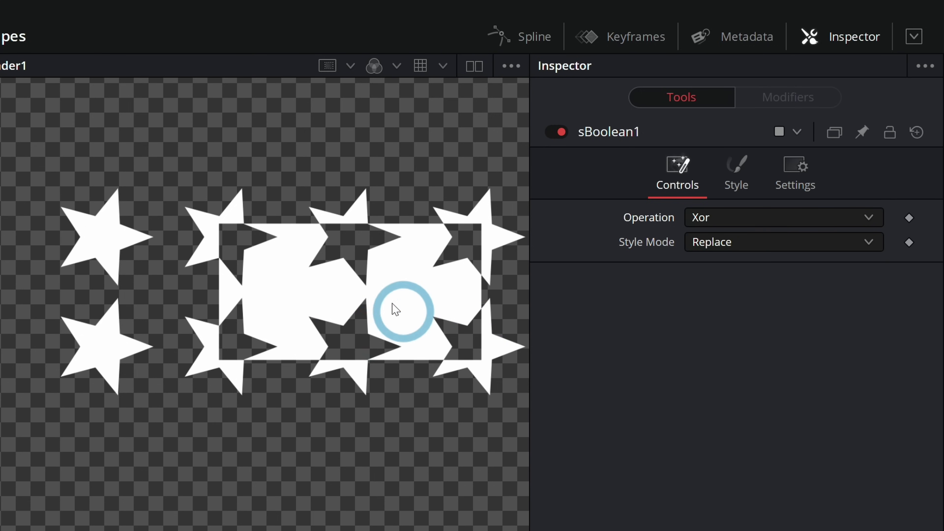
{"action": "left_click", "coordinate": [754, 178]}
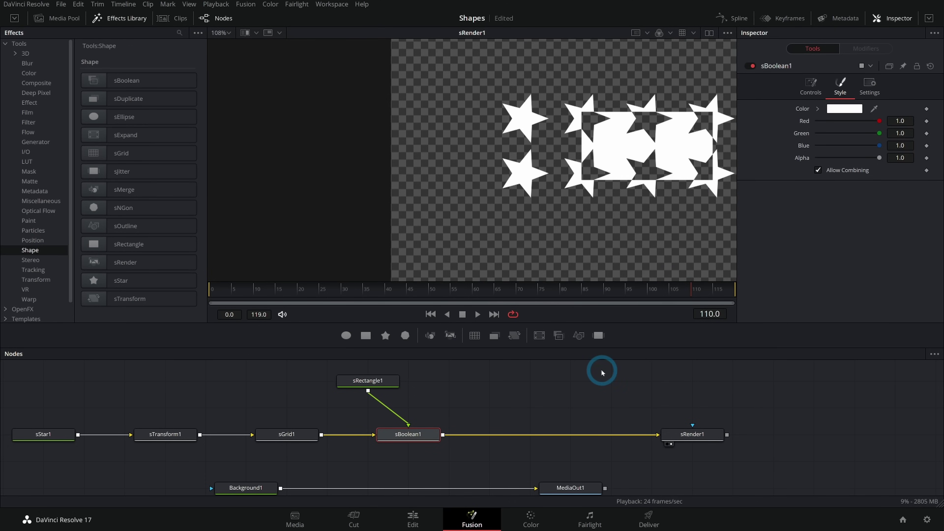
- Delete the star, transform, grid, rectangle and Boolean nodes and feed a new sEllipse node into sRender1
{"action": "left_click_drag", "start_coordinate": [550, 397], "coordinate": [303, 442]}
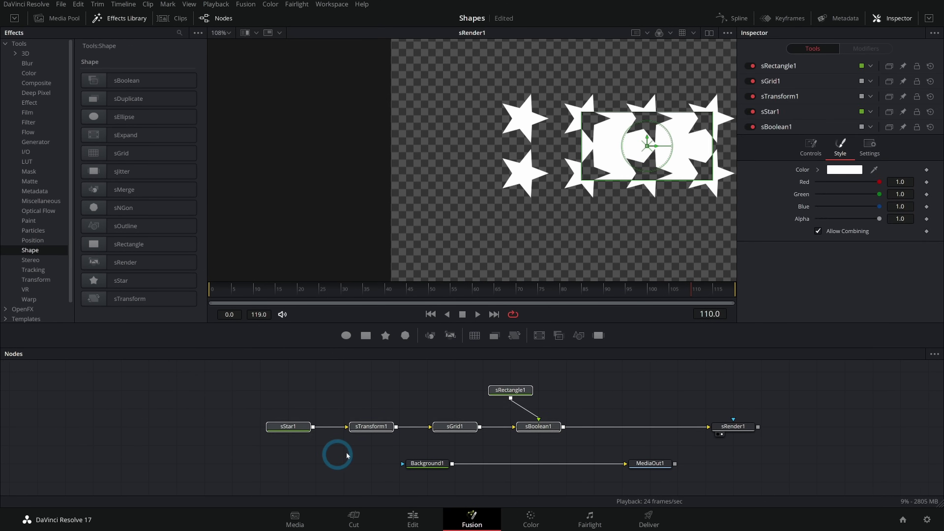
{"action": "key", "text": "Delete"}
{"action": "left_click_drag", "start_coordinate": [411, 427], "coordinate": [563, 435]}
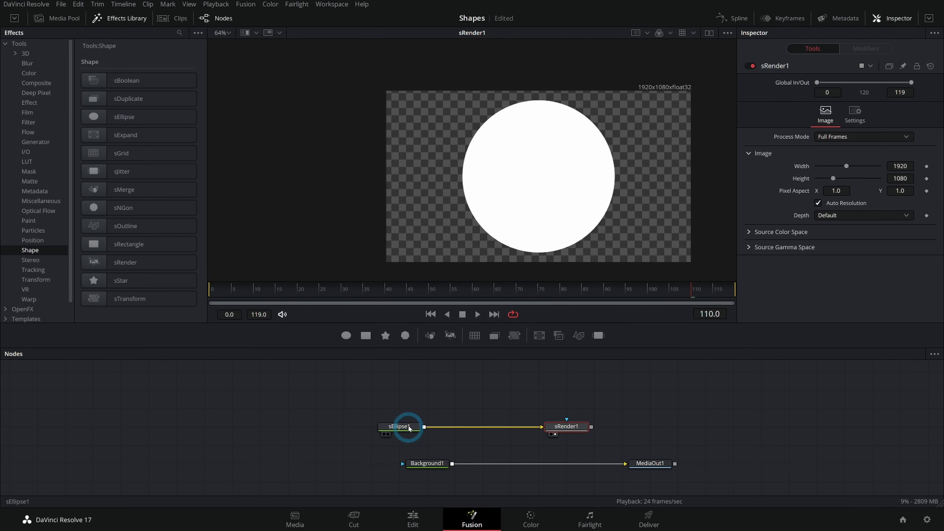
- Set sEllipse1's width and height to 0.3
{"action": "left_click", "coordinate": [409, 427]}
{"action": "double_click", "coordinate": [904, 164]}
{"action": "type", "text": ".3"}
{"action": "key", "text": "Tab"}
{"action": "type", "text": ".3"}
{"action": "key", "text": "Tab"}
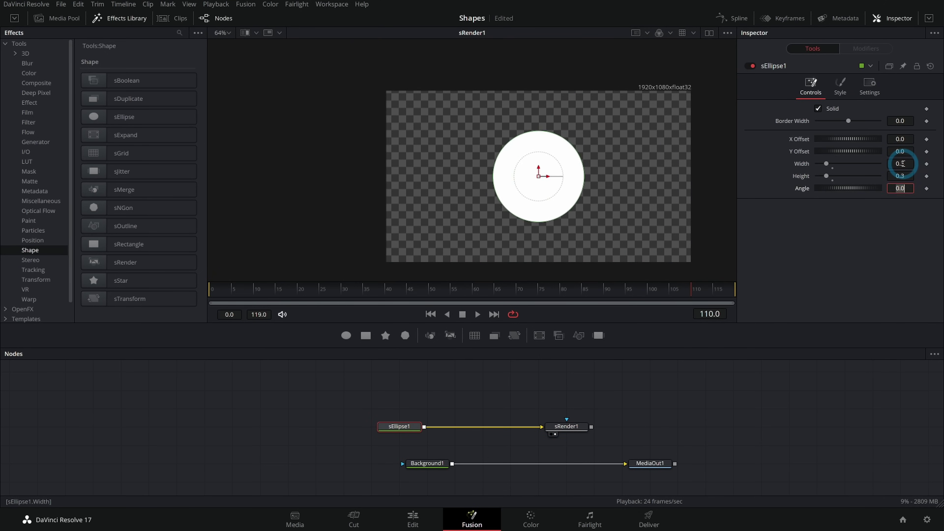
- Try an X Offset of -0.3 on sEllipse1 and settle on -0.1
{"action": "left_click", "coordinate": [907, 139]}
{"action": "type", "text": "-0.3"}
{"action": "key", "text": "Tab"}
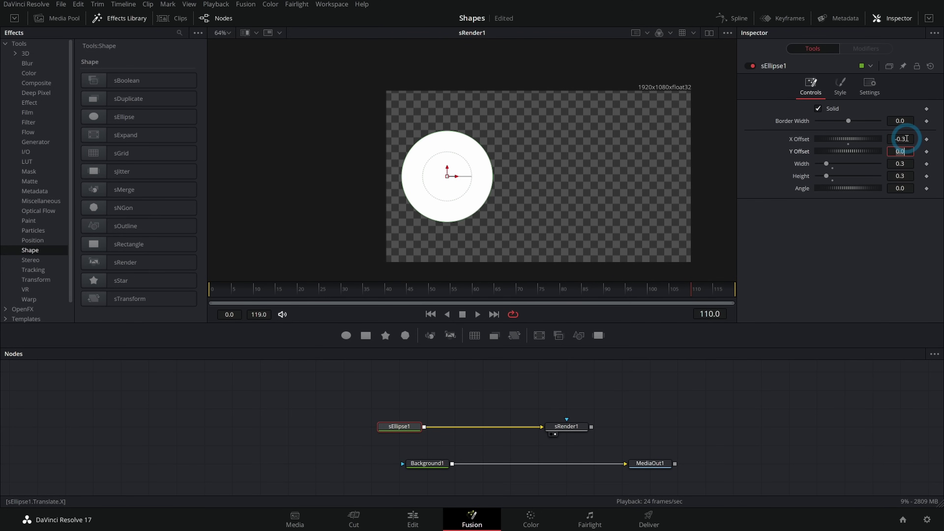
{"action": "left_click", "coordinate": [859, 217]}
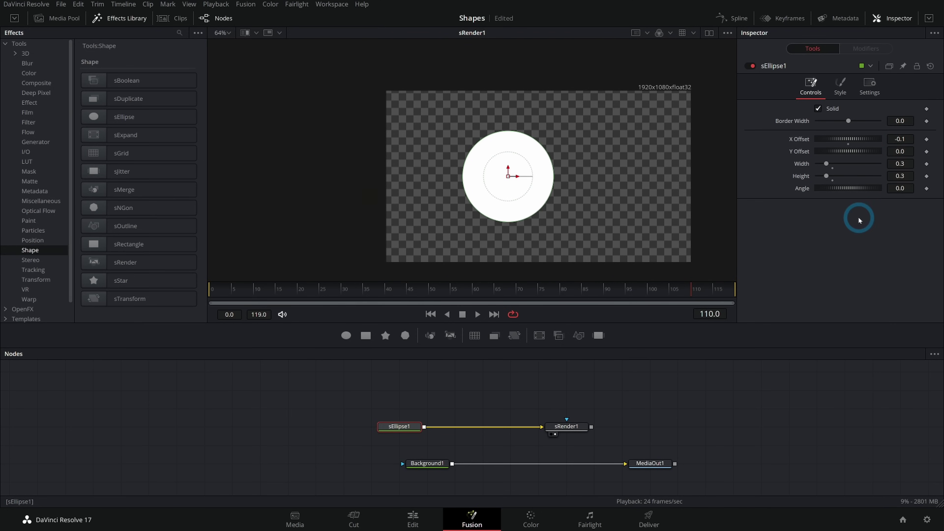
- Insert an sBoolean node after sEllipse1 and connect a pasted copy of the ellipse to its second input
{"action": "left_click", "coordinate": [559, 336]}
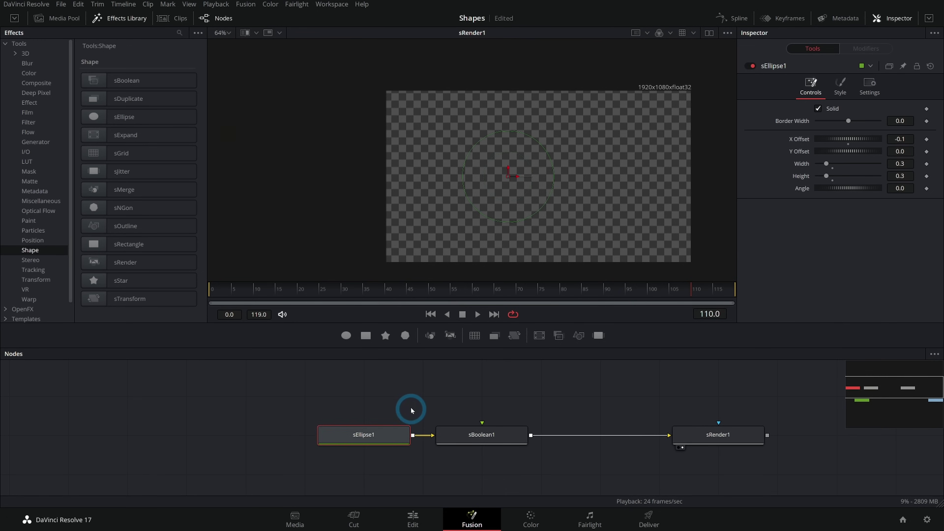
{"action": "left_click", "coordinate": [428, 401]}
{"action": "key", "text": "ctrl+v"}
{"action": "left_click_drag", "start_coordinate": [472, 397], "coordinate": [483, 423]}
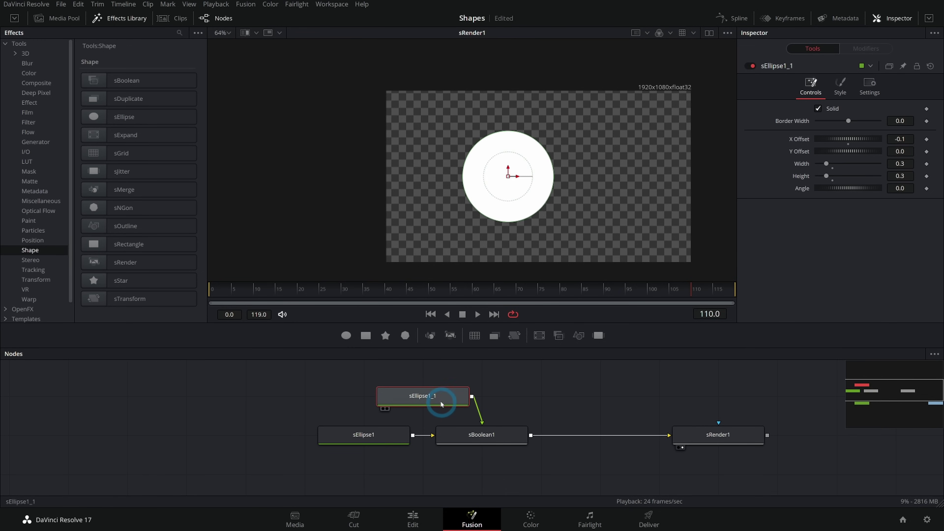
- Set the copied ellipse's X Offset to 0.1 and move sBoolean1 closer to sRender1
{"action": "left_click", "coordinate": [903, 140]}
{"action": "type", "text": "0.1"}
{"action": "key", "text": "Tab"}
{"action": "left_click_drag", "start_coordinate": [506, 408], "coordinate": [611, 428]}
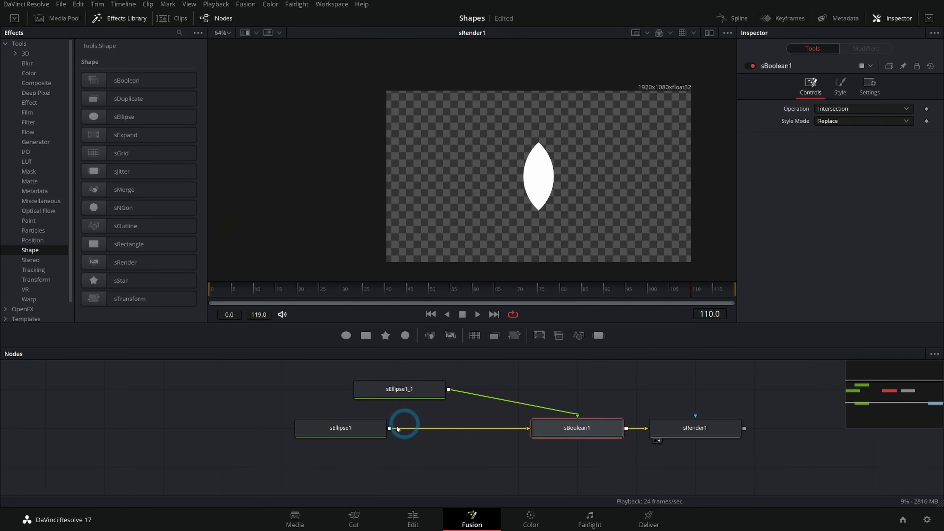
- Move sEllipse1 further from sBoolean1 and merge sEllipse1_1 with sEllipse1 through an sMerge node
{"action": "left_click_drag", "start_coordinate": [336, 427], "coordinate": [276, 428]}
{"action": "left_click", "coordinate": [469, 396]}
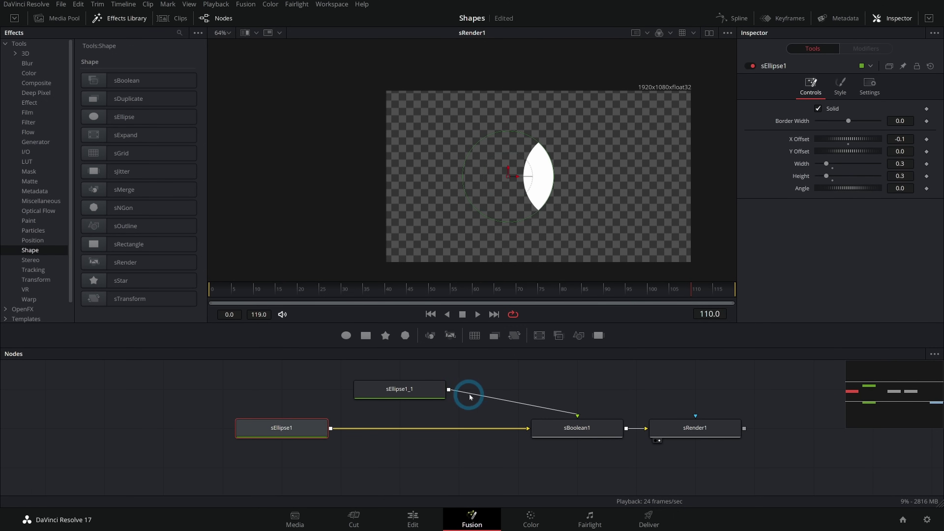
{"action": "left_click_drag", "start_coordinate": [448, 390], "coordinate": [331, 428]}
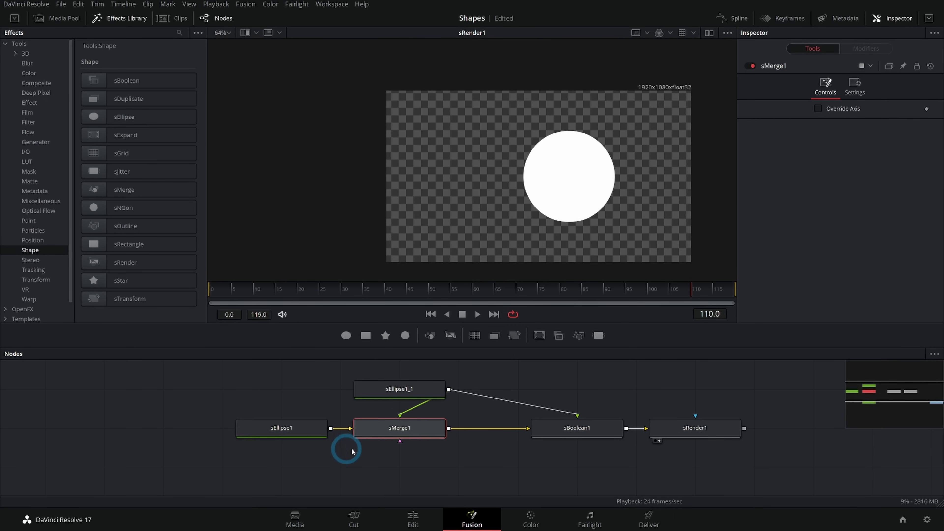
{"action": "left_click", "coordinate": [424, 432]}
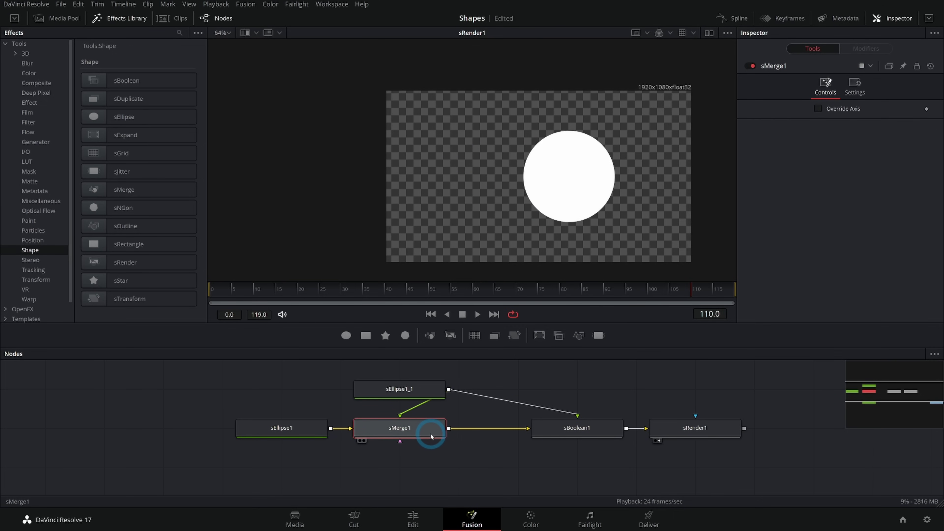
- Rewire the nodes so both ellipses feed sBoolean1, its output joins the ellipses in sMerge1, and sMerge1 feeds sRender1
{"action": "left_click_drag", "start_coordinate": [432, 434], "coordinate": [491, 433]}
{"action": "left_click", "coordinate": [639, 429]}
{"action": "left_click_drag", "start_coordinate": [592, 428], "coordinate": [571, 388]}
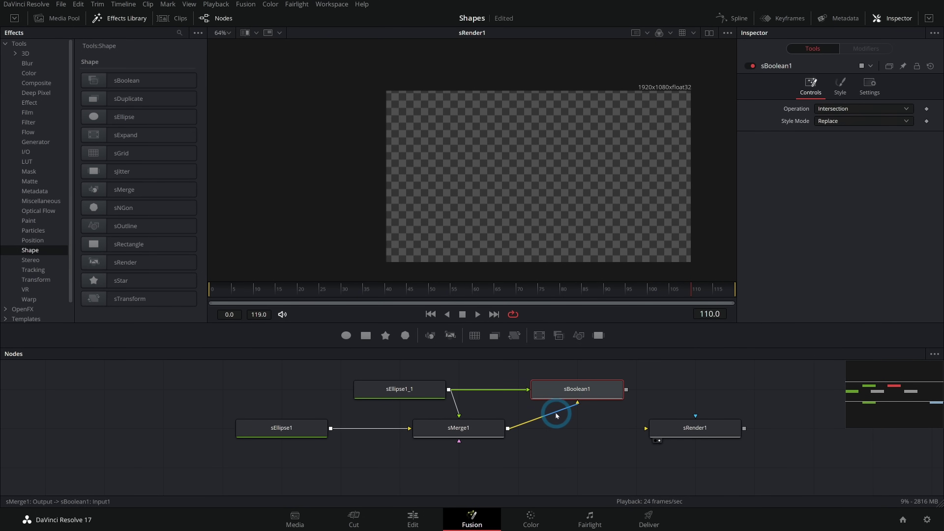
{"action": "left_click", "coordinate": [557, 413]}
{"action": "left_click_drag", "start_coordinate": [331, 428], "coordinate": [563, 391]}
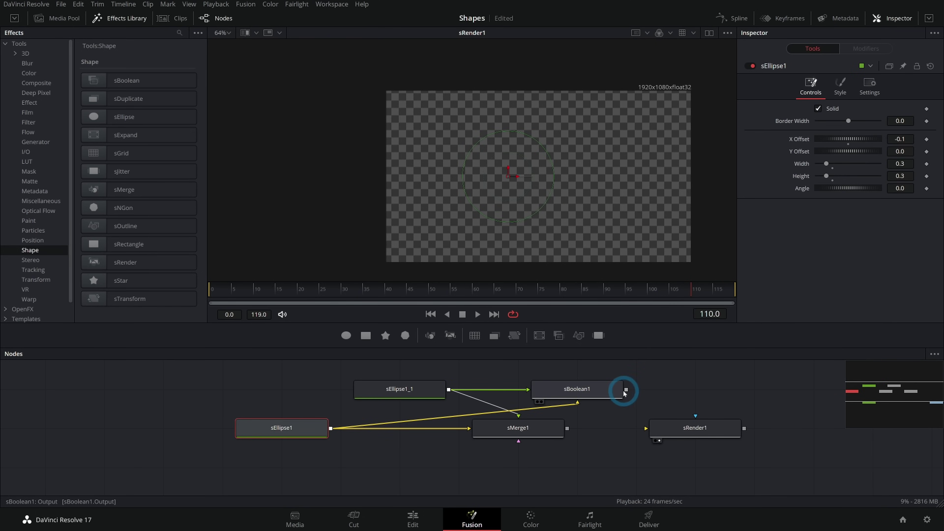
{"action": "left_click_drag", "start_coordinate": [625, 389], "coordinate": [570, 432]}
{"action": "left_click_drag", "start_coordinate": [514, 443], "coordinate": [646, 428]}
- Try teal #1988a7 as sBoolean1's style colour and open sEllipse1_1's style settings
{"action": "left_click", "coordinate": [561, 384]}
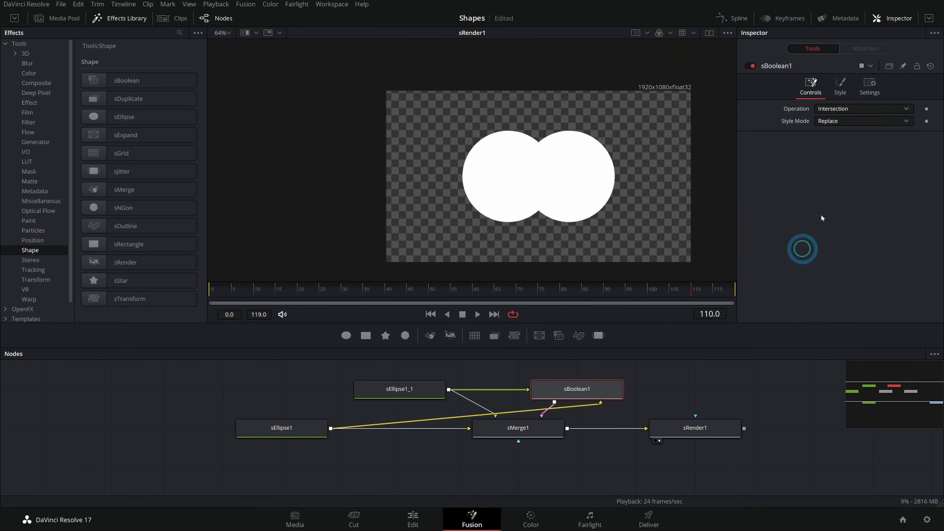
{"action": "left_click", "coordinate": [849, 95]}
{"action": "left_click", "coordinate": [847, 109]}
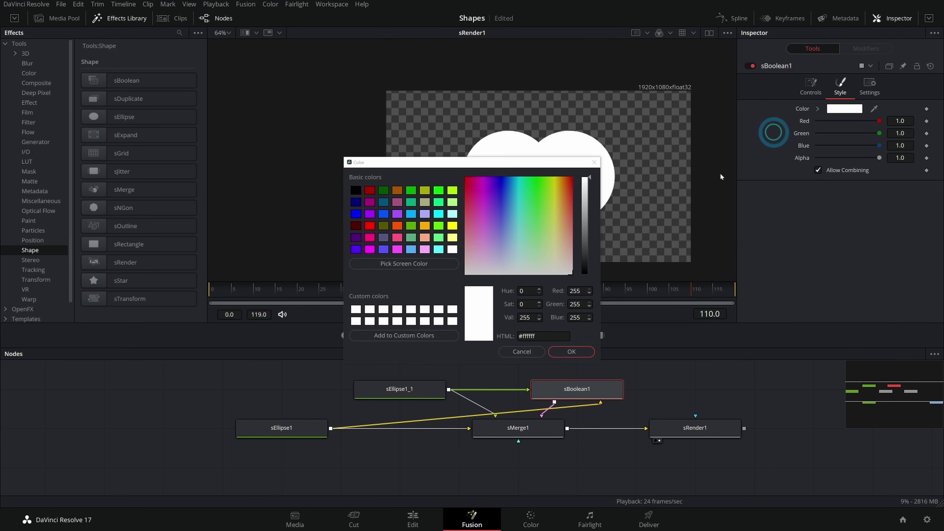
{"action": "left_click", "coordinate": [515, 191]}
{"action": "left_click_drag", "start_coordinate": [587, 193], "coordinate": [585, 224]}
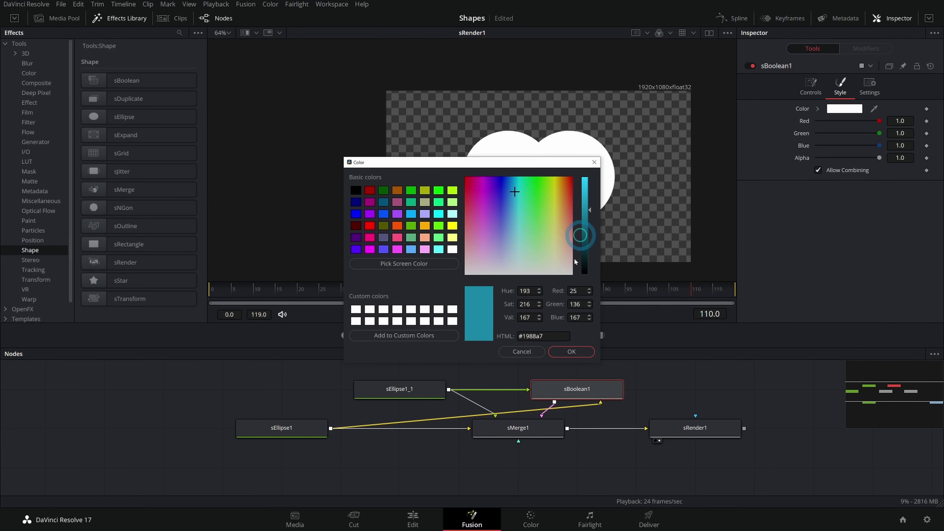
{"action": "left_click", "coordinate": [573, 352]}
{"action": "left_click", "coordinate": [408, 396]}
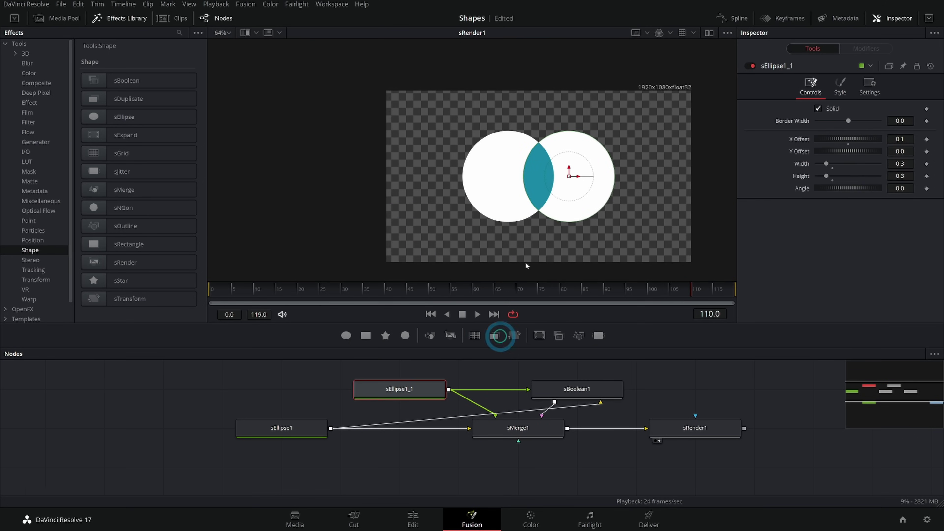
{"action": "left_click", "coordinate": [841, 87]}
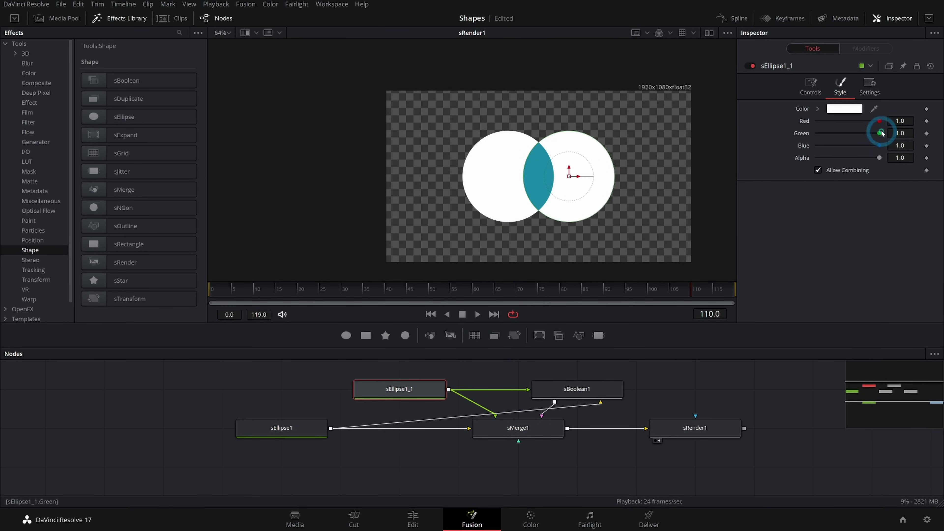
- Set sBoolean1's style colour to green #08a700
{"action": "left_click", "coordinate": [591, 389]}
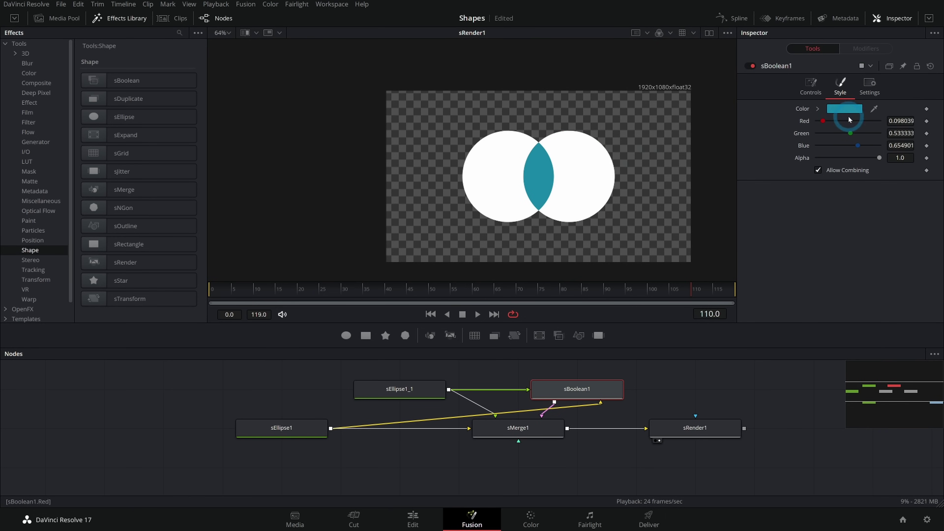
{"action": "left_click", "coordinate": [845, 108]}
{"action": "left_click", "coordinate": [528, 194]}
{"action": "left_click_drag", "start_coordinate": [528, 193], "coordinate": [539, 177]}
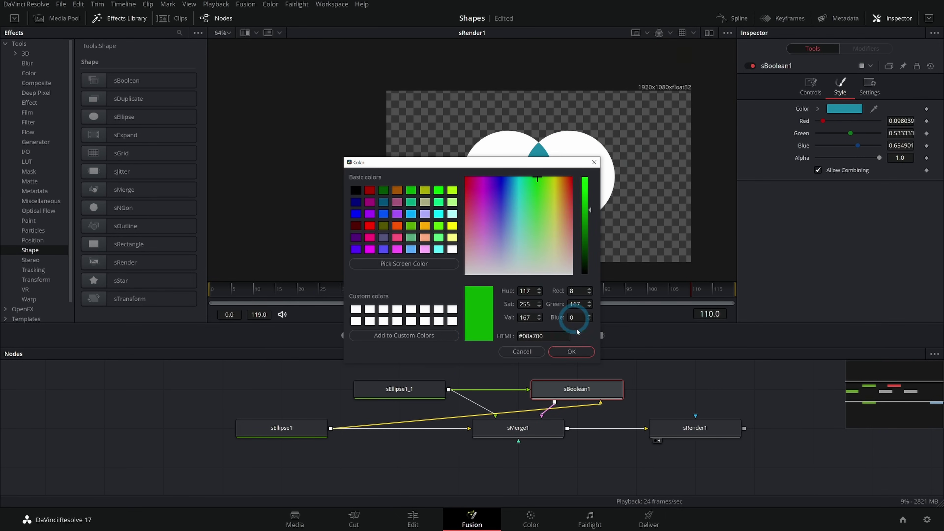
{"action": "left_click", "coordinate": [572, 352]}
- Set sEllipse1_1's style colour to yellow #ffd900
{"action": "left_click", "coordinate": [399, 389]}
{"action": "left_click", "coordinate": [845, 109]}
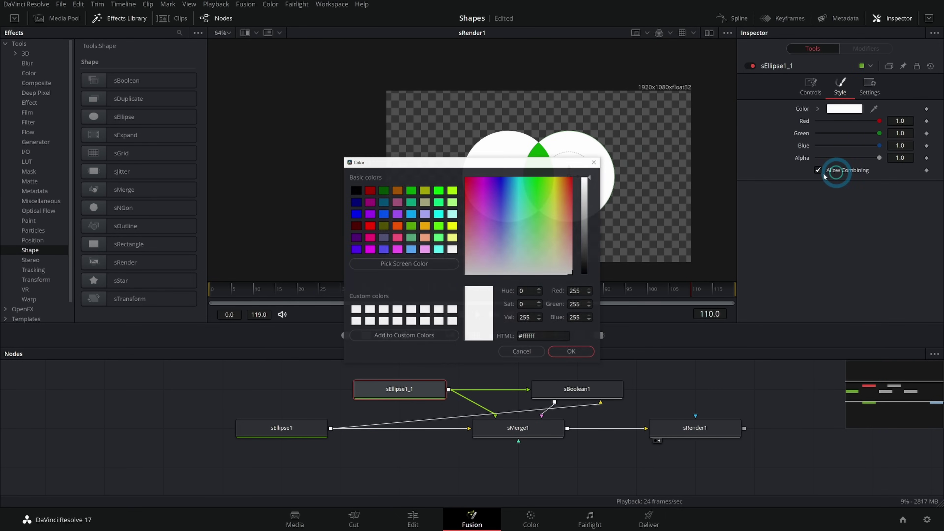
{"action": "left_click_drag", "start_coordinate": [548, 204], "coordinate": [557, 171]}
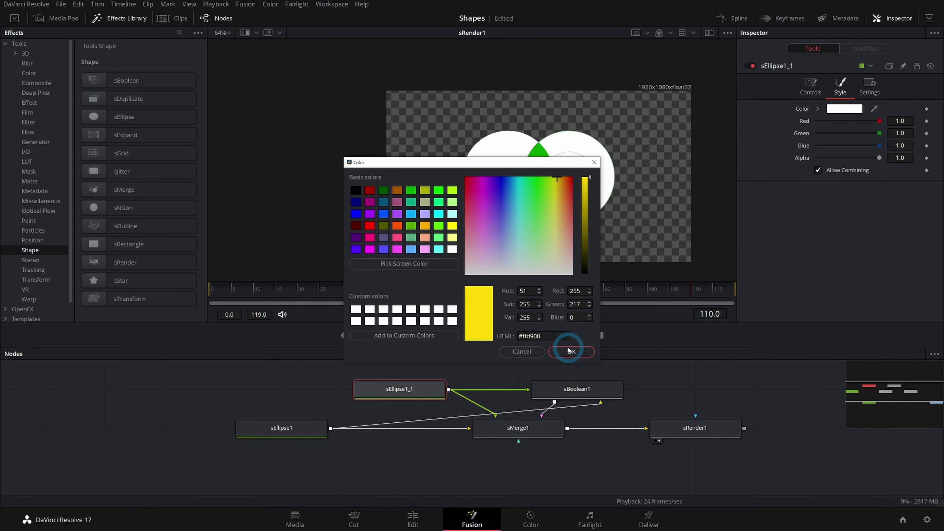
{"action": "left_click", "coordinate": [570, 351]}
- Set sEllipse1's style colour to blue #0088ba
{"action": "left_click", "coordinate": [282, 428]}
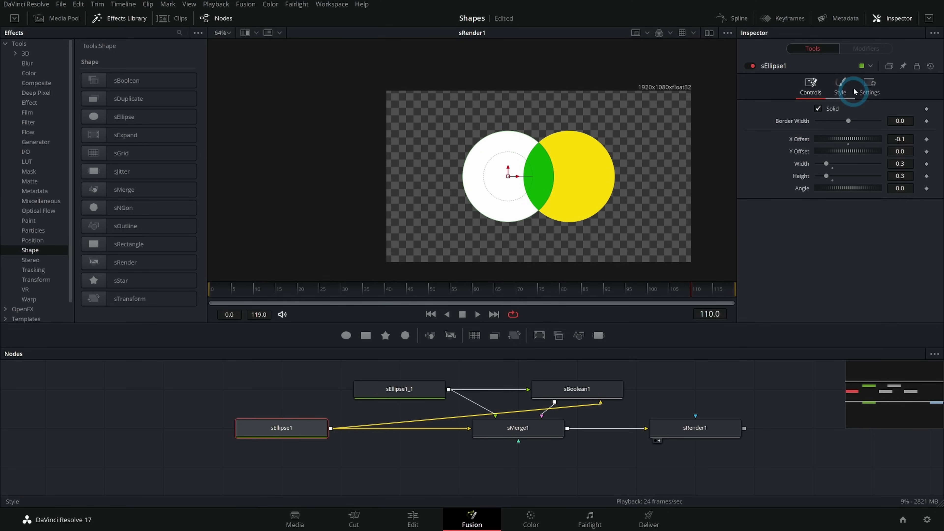
{"action": "left_click", "coordinate": [858, 90]}
{"action": "left_click", "coordinate": [842, 86]}
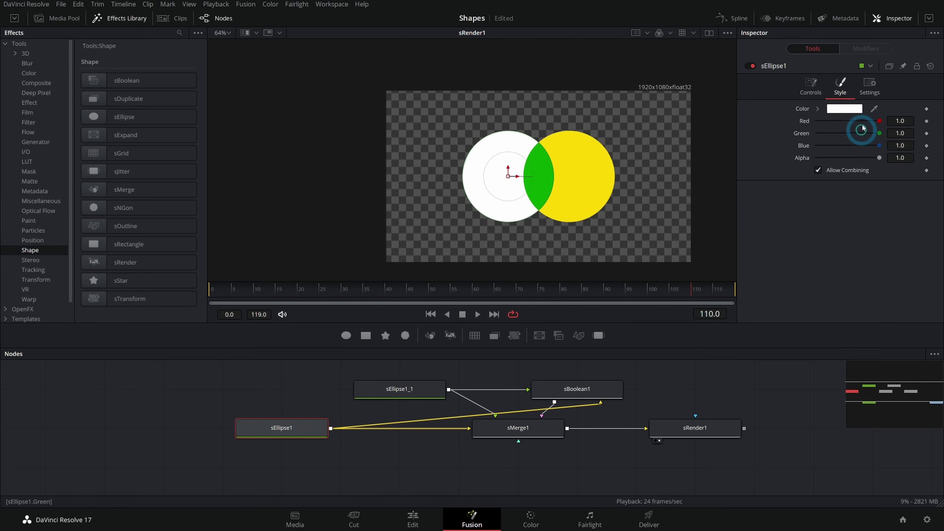
{"action": "left_click", "coordinate": [851, 108]}
{"action": "left_click", "coordinate": [513, 178]}
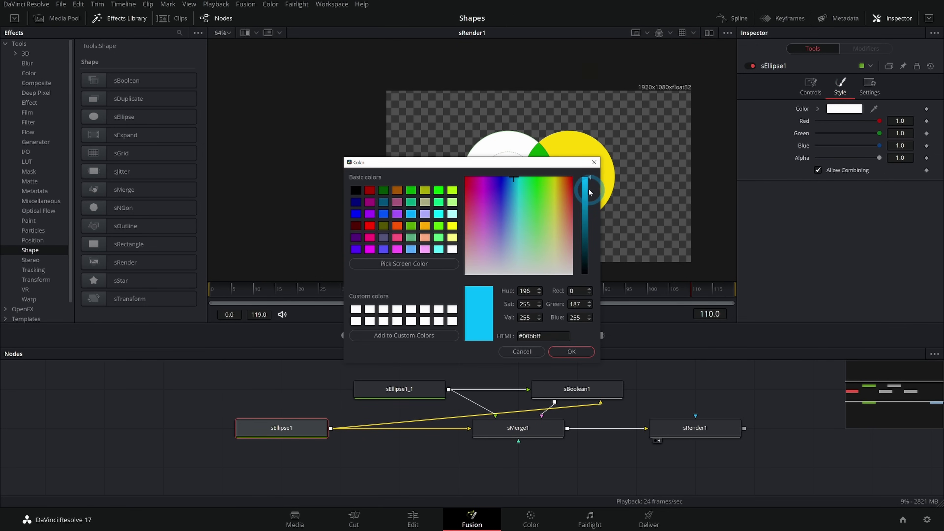
{"action": "left_click_drag", "start_coordinate": [589, 191], "coordinate": [575, 248]}
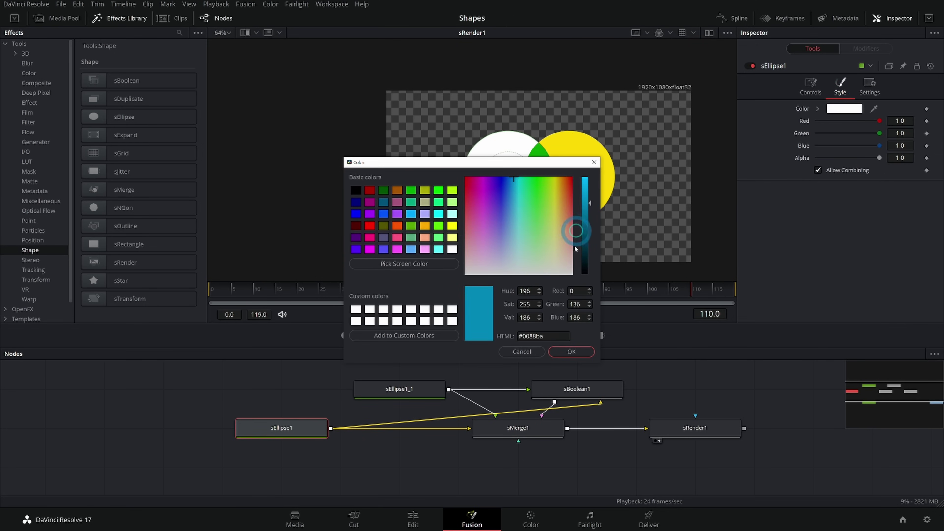
{"action": "left_click", "coordinate": [576, 355]}
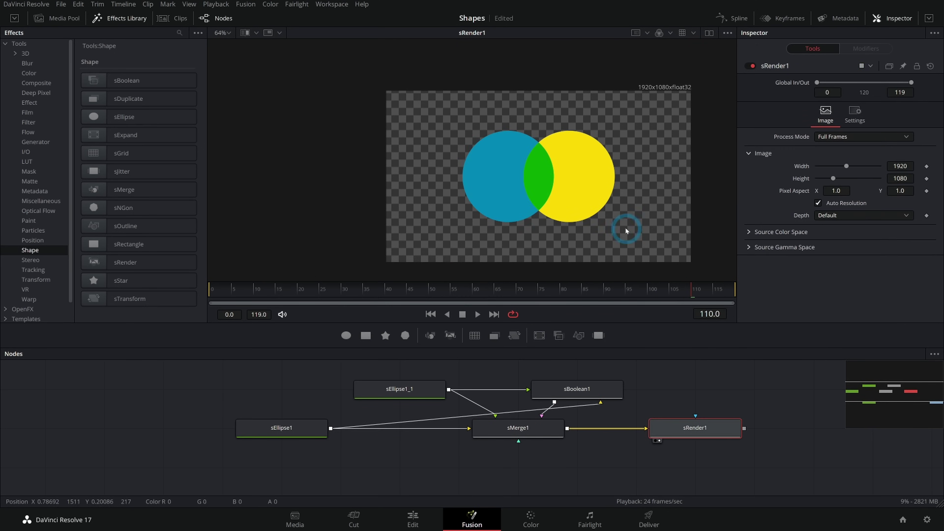
- Rearrange the nodes with sBoolean1 between the two ellipses and sRender1 in line with sMerge1 below
{"action": "scroll", "coordinate": [555, 189], "scroll_direction": "up", "scroll_amount": 2}
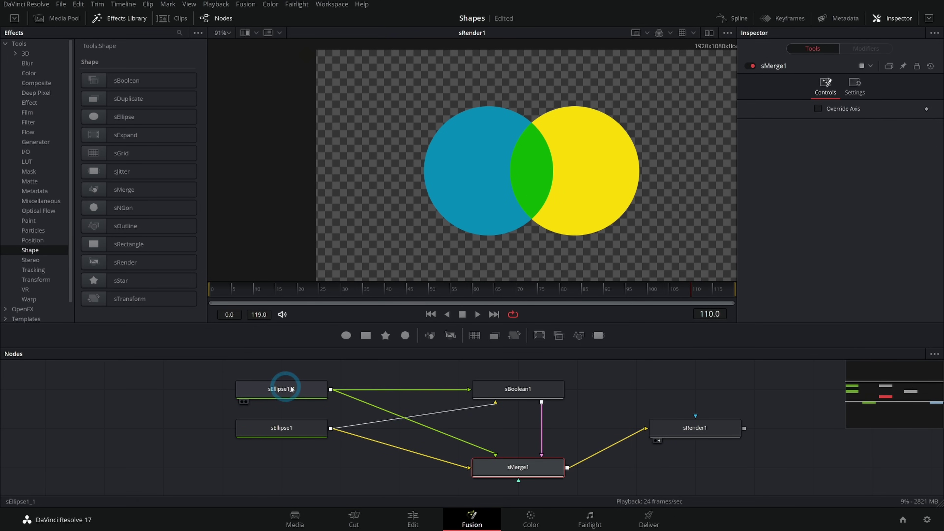
{"action": "left_click_drag", "start_coordinate": [294, 387], "coordinate": [704, 388]}
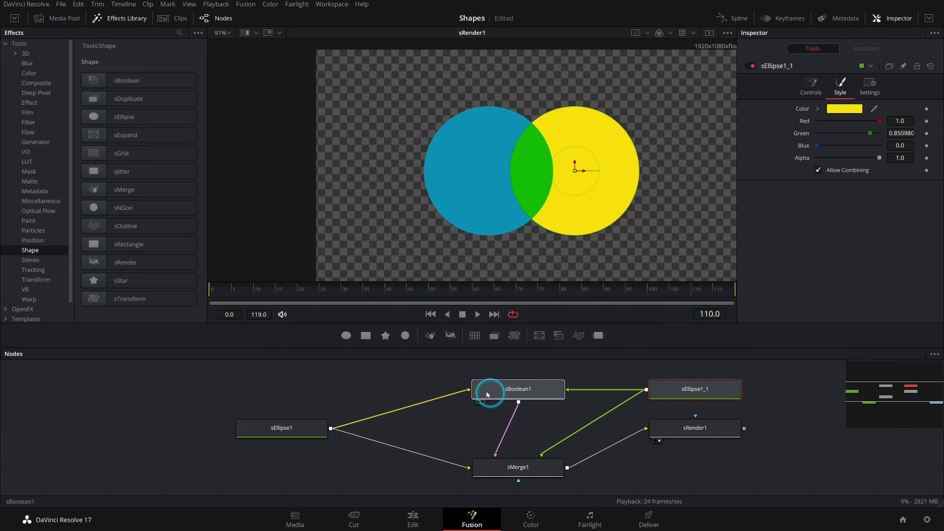
{"action": "left_click_drag", "start_coordinate": [728, 428], "coordinate": [791, 469]}
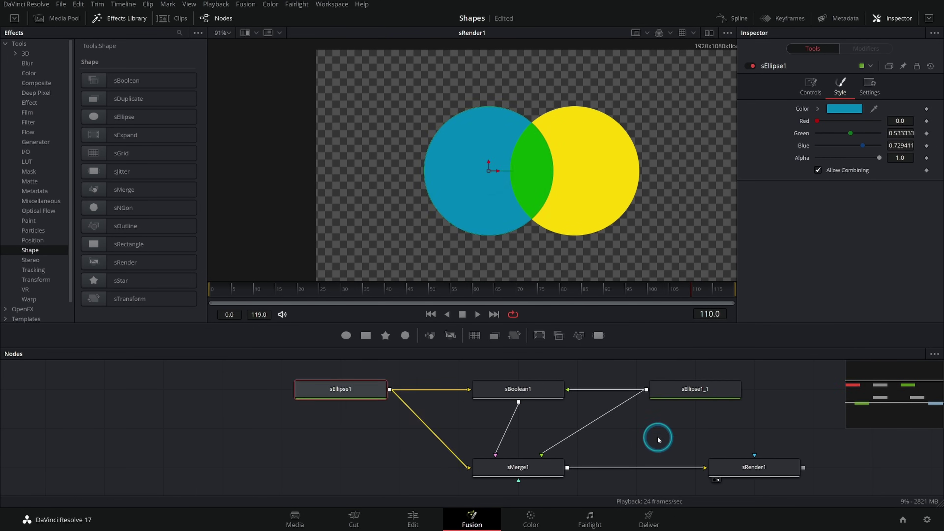
- Merge sRender1's output over Background1 and display MediaOut1 in the viewer
{"action": "scroll", "coordinate": [658, 440], "scroll_direction": "right", "scroll_amount": 5}
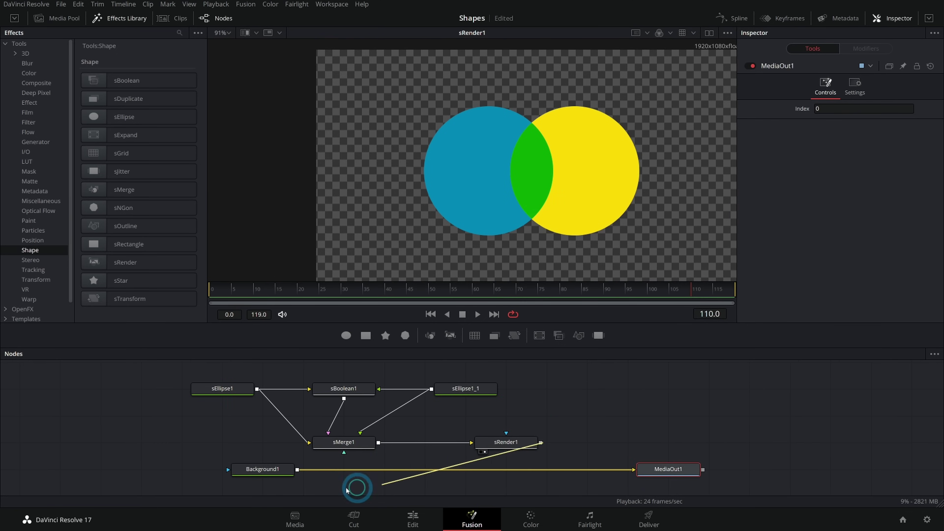
{"action": "left_click_drag", "start_coordinate": [346, 490], "coordinate": [297, 471]}
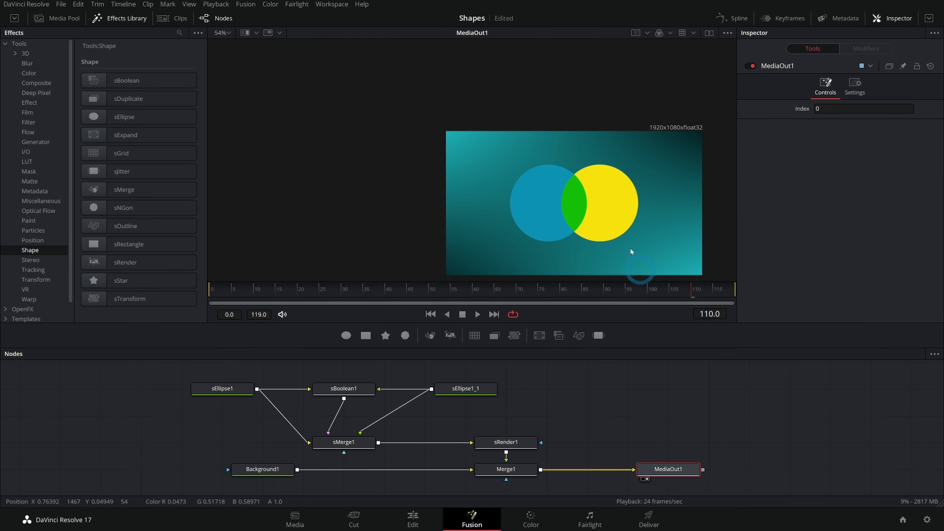
{"action": "left_click_drag", "start_coordinate": [592, 209], "coordinate": [543, 184]}
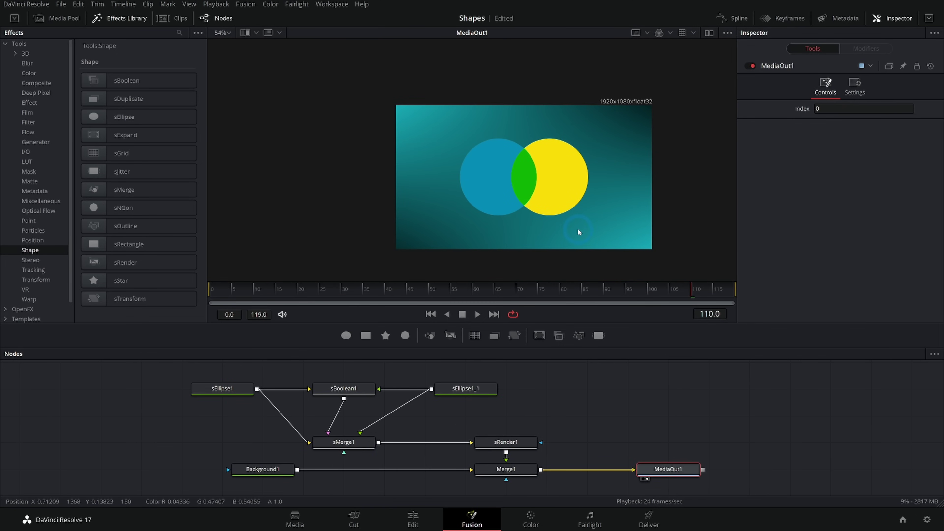
- Insert a Text+ node merged over the composite after Merge1
{"action": "left_click", "coordinate": [522, 478]}
{"action": "key", "text": "shift+space"}
{"action": "type", "text": "tex"}
{"action": "key", "text": "Down"}
{"action": "key", "text": "Return"}
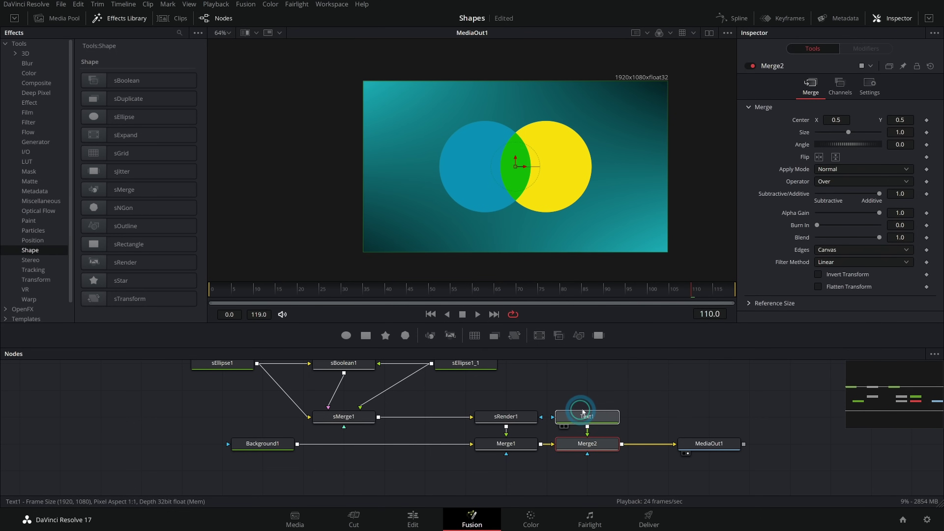
- Enter the text STONKS in Text1 and place it centred below the circles
{"action": "left_click", "coordinate": [593, 419]}
{"action": "left_click", "coordinate": [781, 198]}
{"action": "type", "text": "STONKS"}
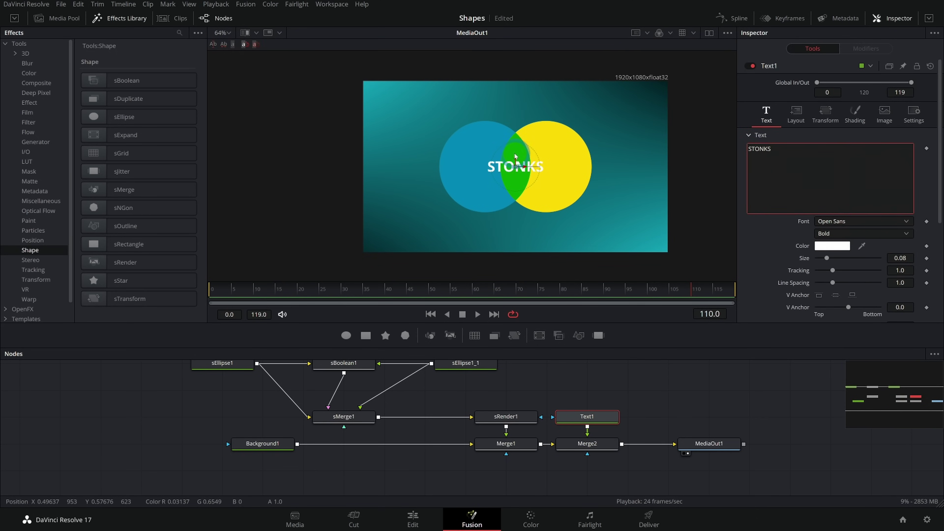
{"action": "left_click_drag", "start_coordinate": [516, 169], "coordinate": [517, 229]}
{"action": "left_click", "coordinate": [698, 445]}
{"action": "scroll", "coordinate": [625, 148], "scroll_direction": "up", "scroll_amount": 2}
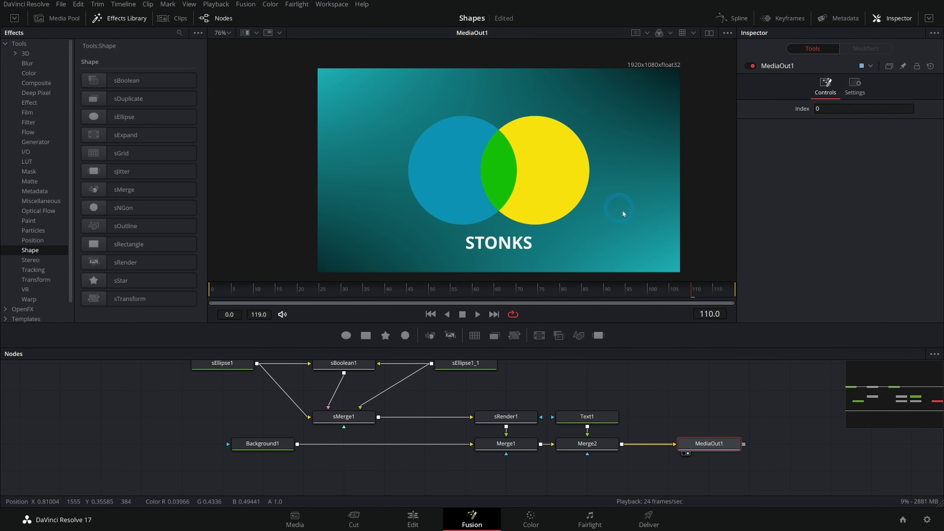
- Open the SOME SHOES star composition from the Media Pool and play it from the start
{"action": "left_click", "coordinate": [61, 17]}
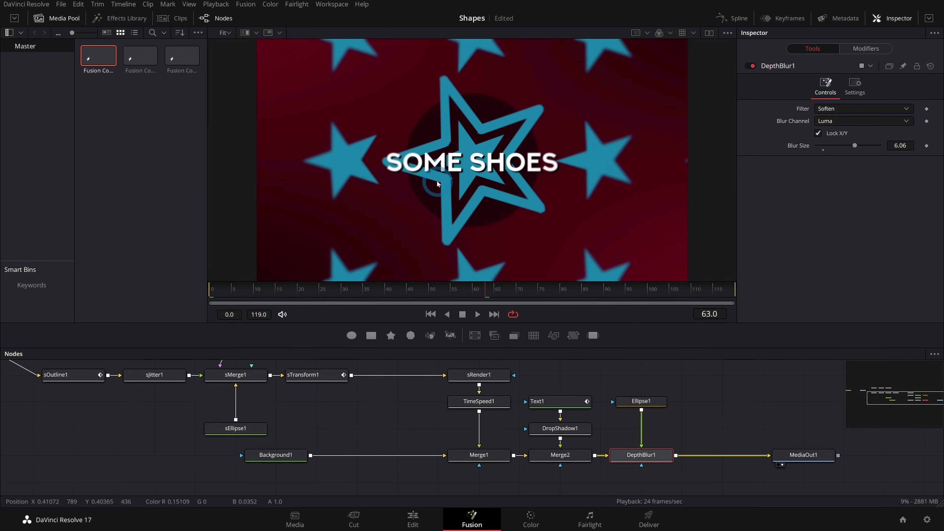
{"action": "left_click_drag", "start_coordinate": [281, 290], "coordinate": [204, 293]}
{"action": "left_click", "coordinate": [481, 245]}
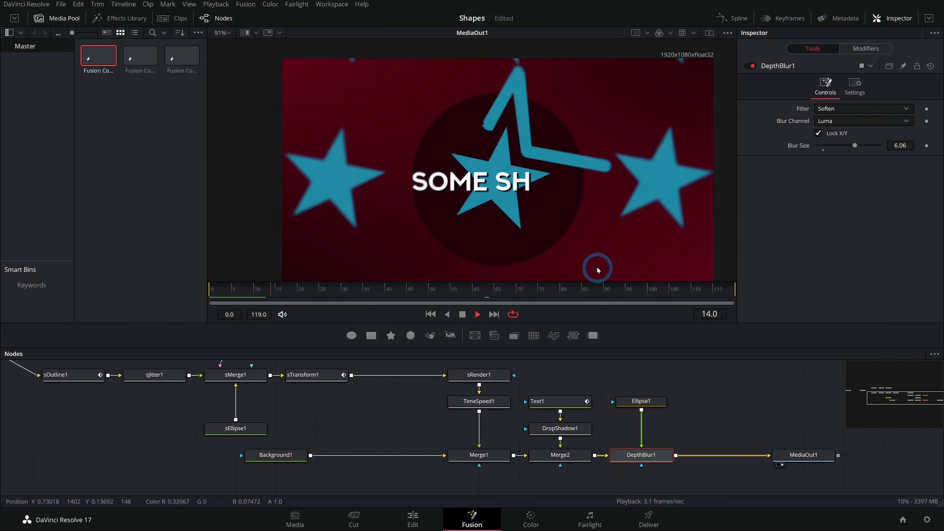
- Examine the star composition's full node tree and sOutline1's settings while the animation plays
{"action": "left_click_drag", "start_coordinate": [708, 377], "coordinate": [768, 416]}
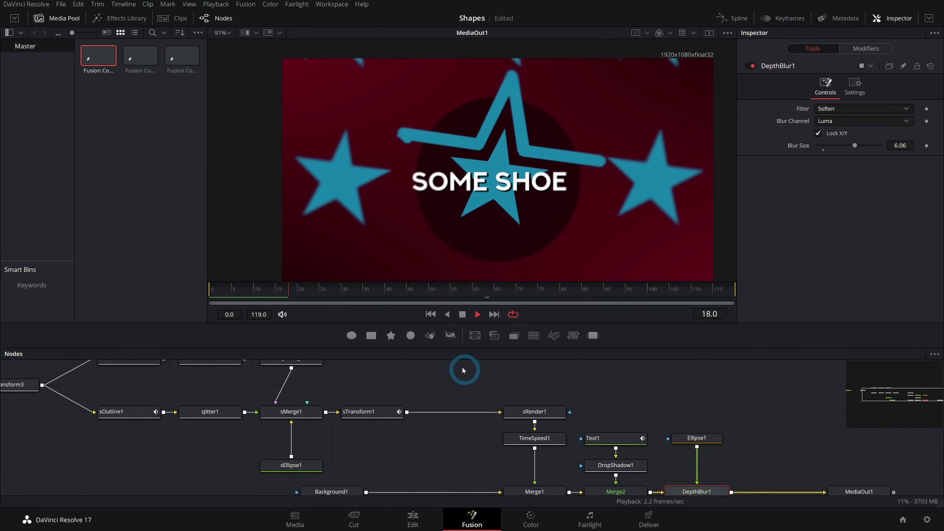
{"action": "left_click_drag", "start_coordinate": [464, 371], "coordinate": [540, 382]}
{"action": "scroll", "coordinate": [539, 382], "scroll_direction": "down", "scroll_amount": 2}
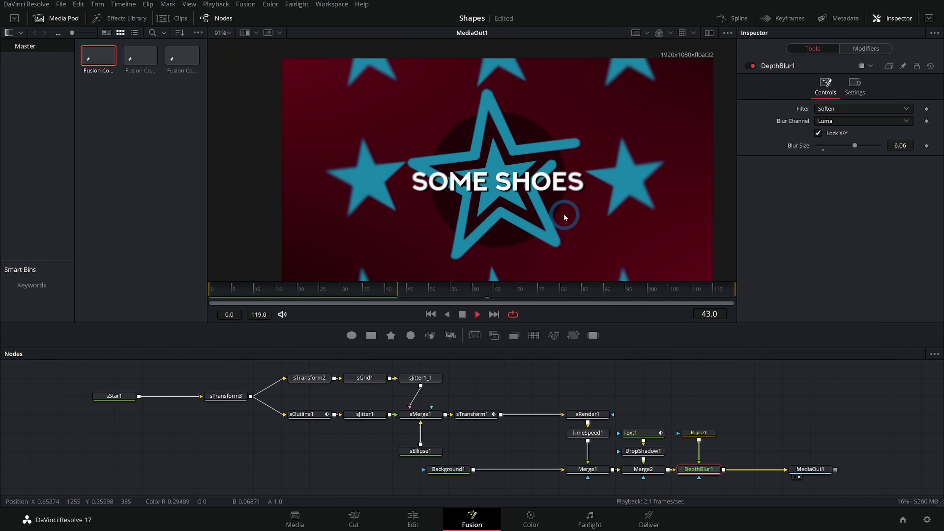
{"action": "left_click", "coordinate": [316, 414]}
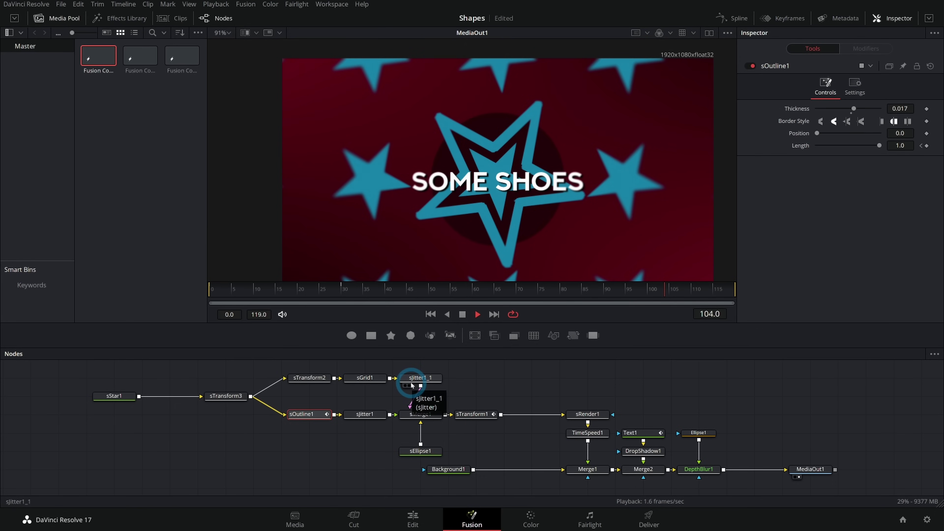
{"action": "left_click_drag", "start_coordinate": [411, 386], "coordinate": [429, 381]}
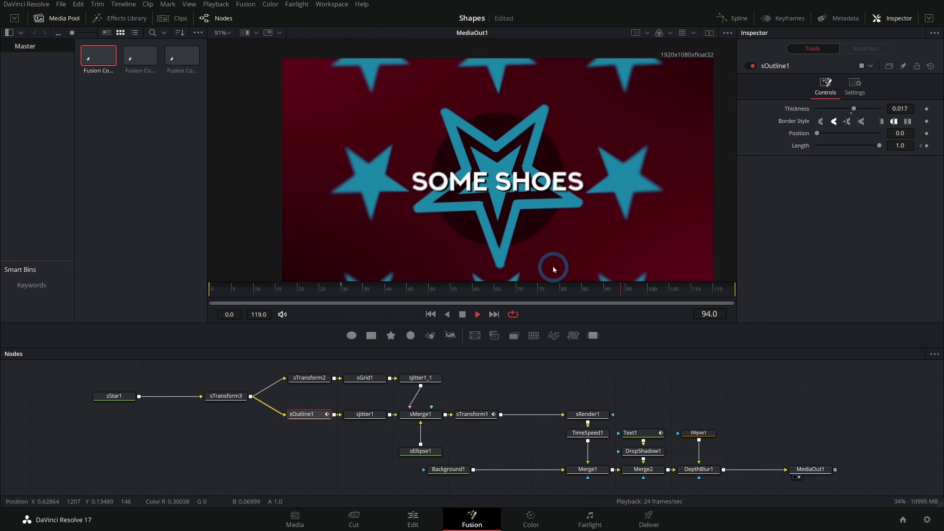
{"action": "left_click_drag", "start_coordinate": [695, 401], "coordinate": [668, 394]}
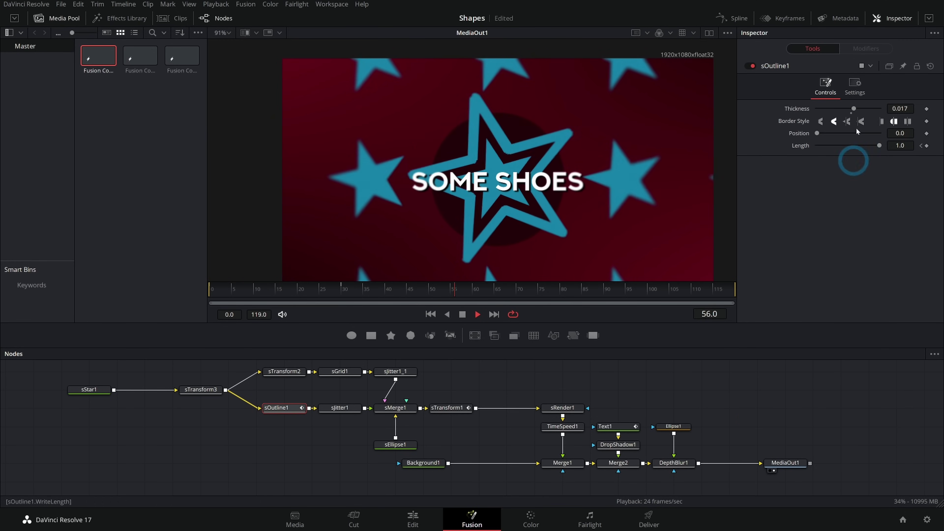
{"action": "left_click_drag", "start_coordinate": [681, 134], "coordinate": [578, 146]}
{"action": "scroll", "coordinate": [607, 155], "scroll_direction": "down", "scroll_amount": 1}
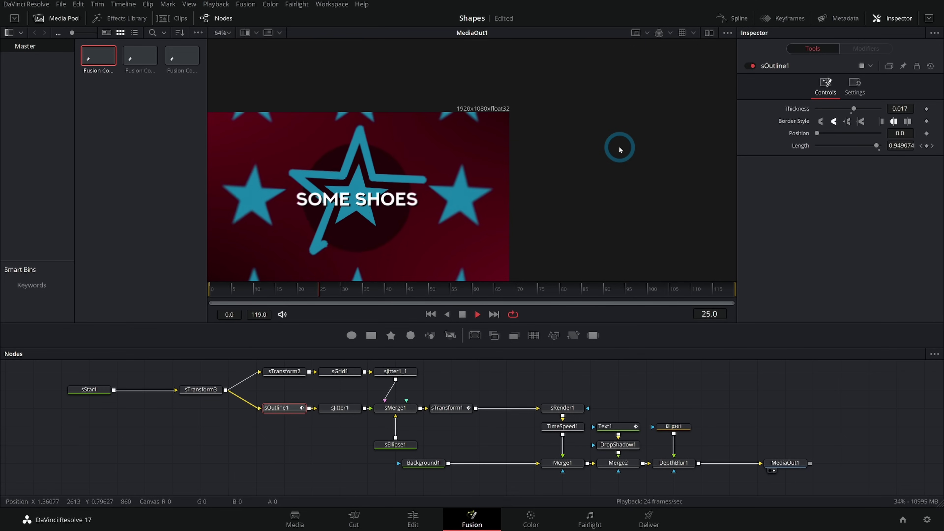